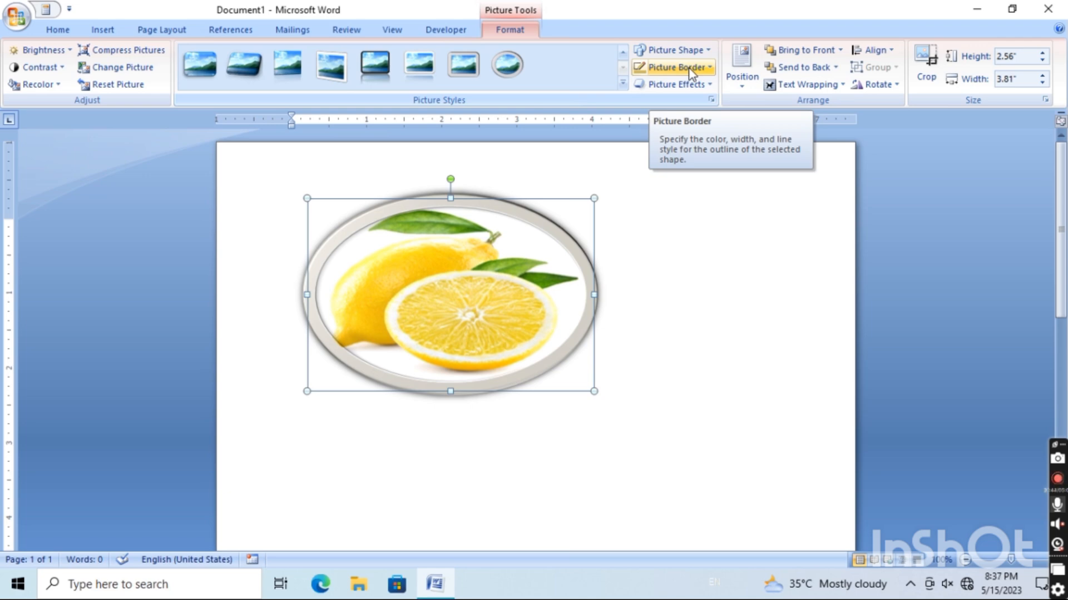
Step: Preview the picture border colors and try a parallel 3-D rotation on the lemon picture, undoing the rotation
{"action": "left_click", "coordinate": [689, 69]}
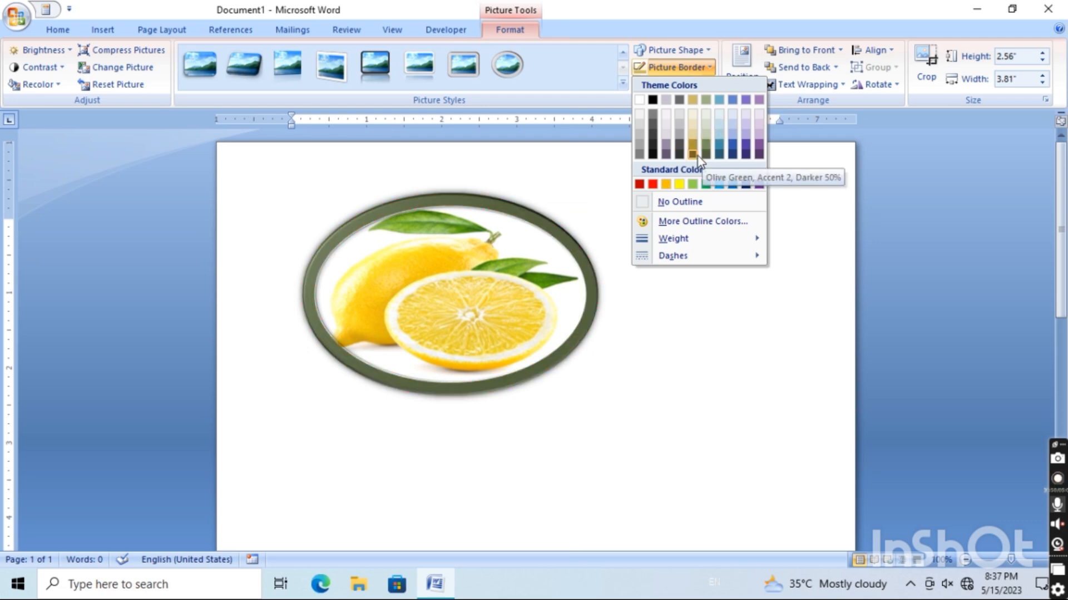
{"action": "key", "text": "Escape"}
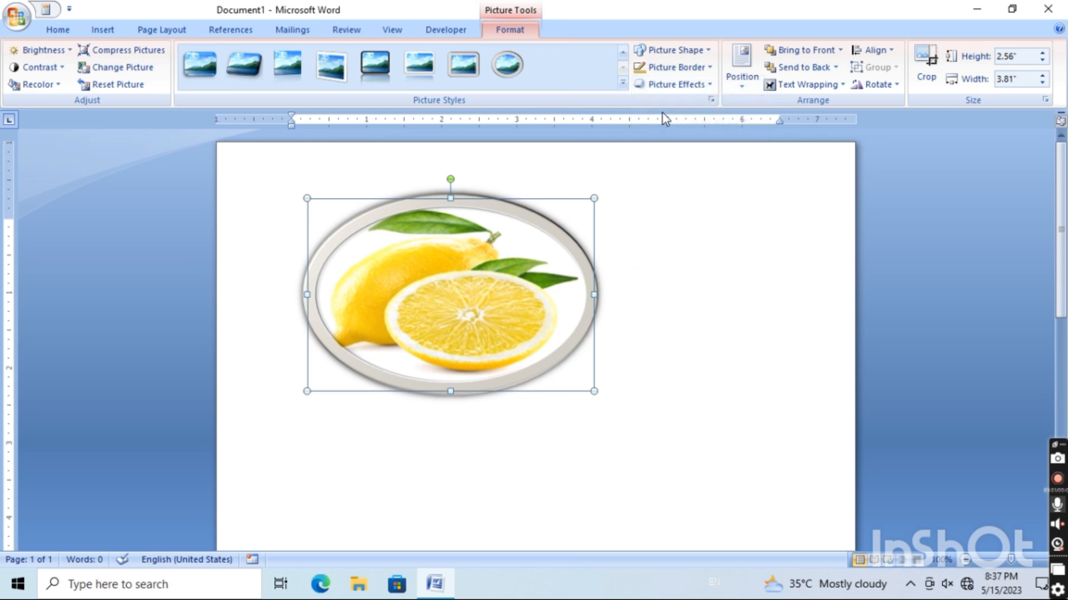
{"action": "left_click", "coordinate": [695, 83]}
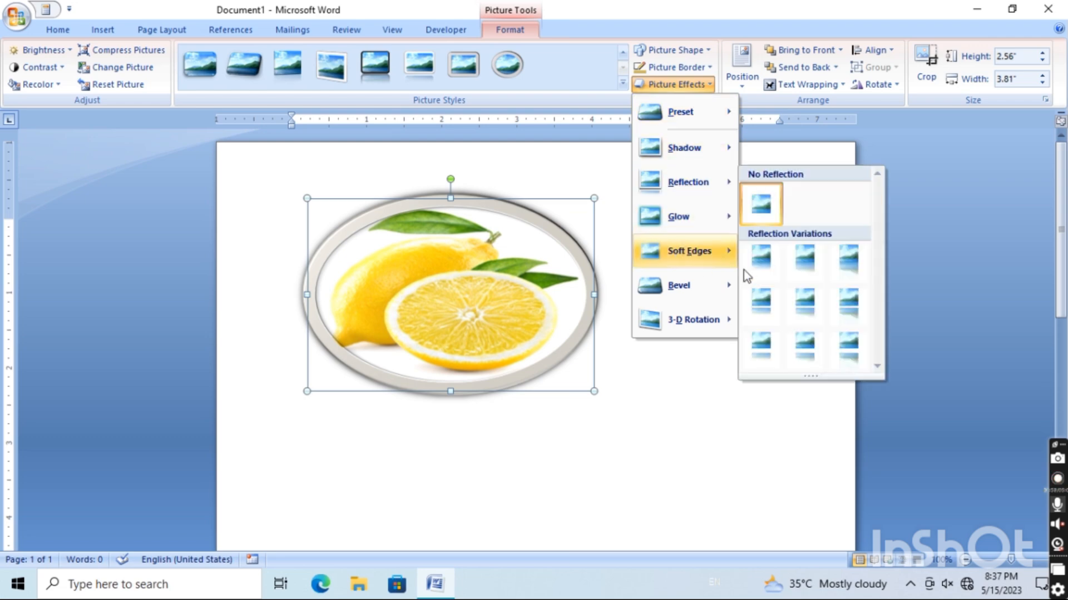
{"action": "mouse_move", "coordinate": [683, 326]}
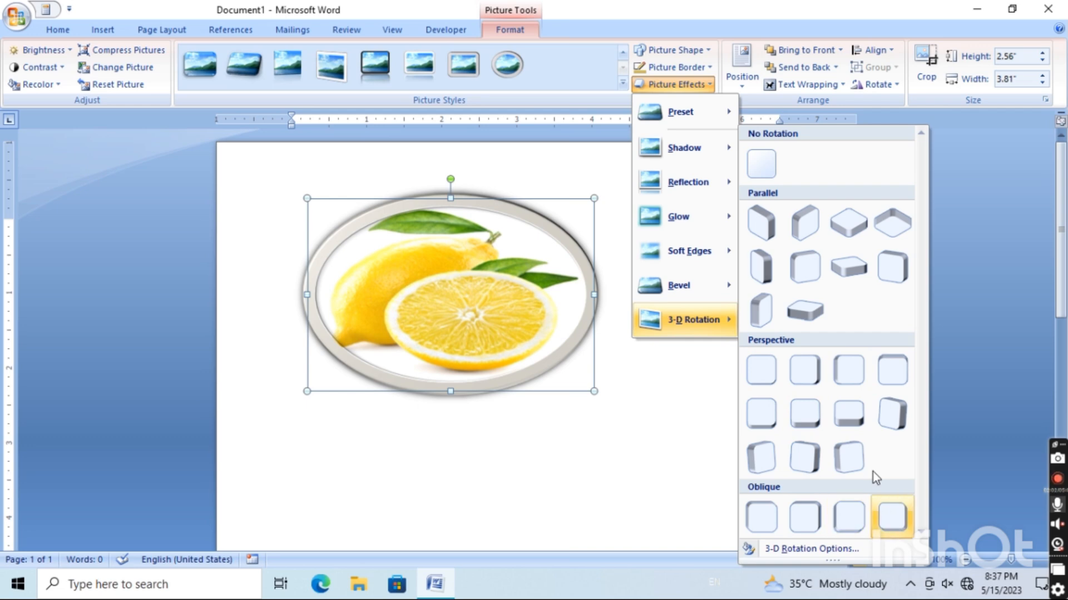
{"action": "left_click", "coordinate": [798, 228]}
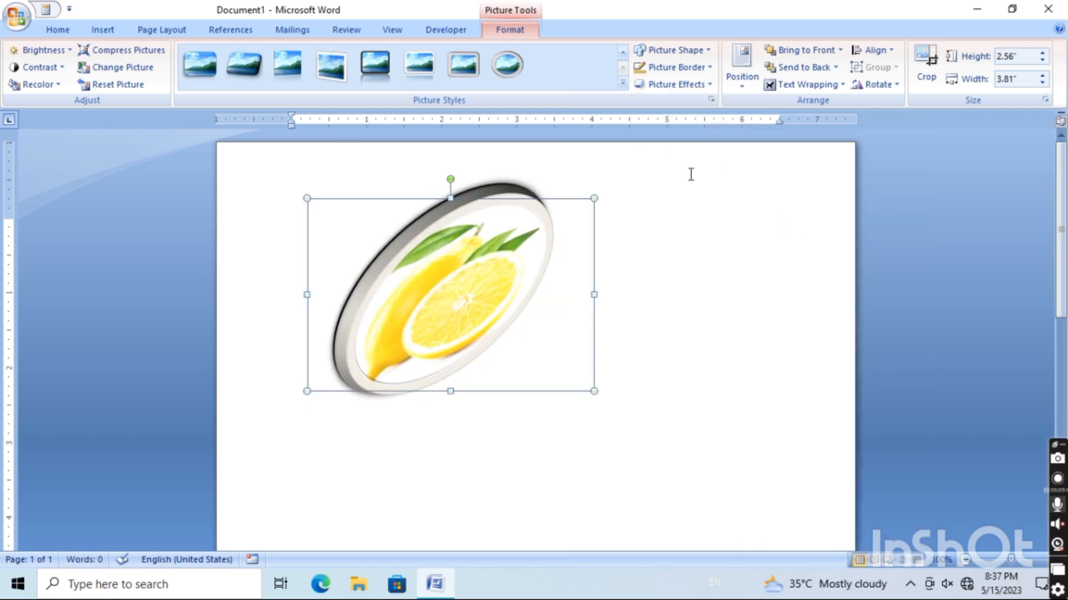
{"action": "key", "text": "ctrl+z"}
Step: Try the In Line with Text position on the lemon picture and undo it
{"action": "left_click", "coordinate": [742, 75]}
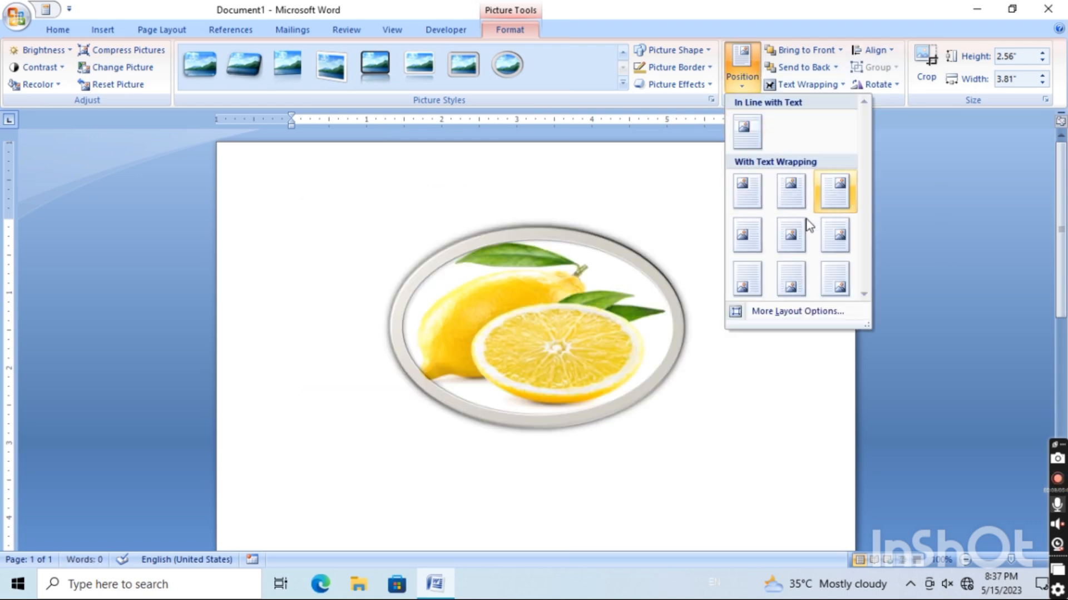
{"action": "left_click", "coordinate": [744, 130]}
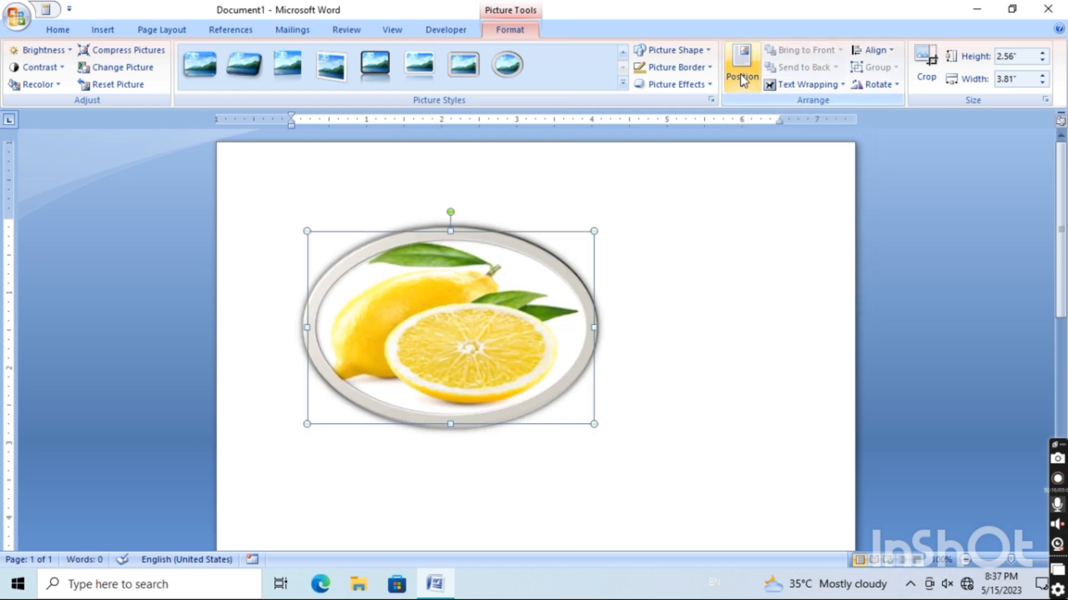
{"action": "key", "text": "ctrl+z"}
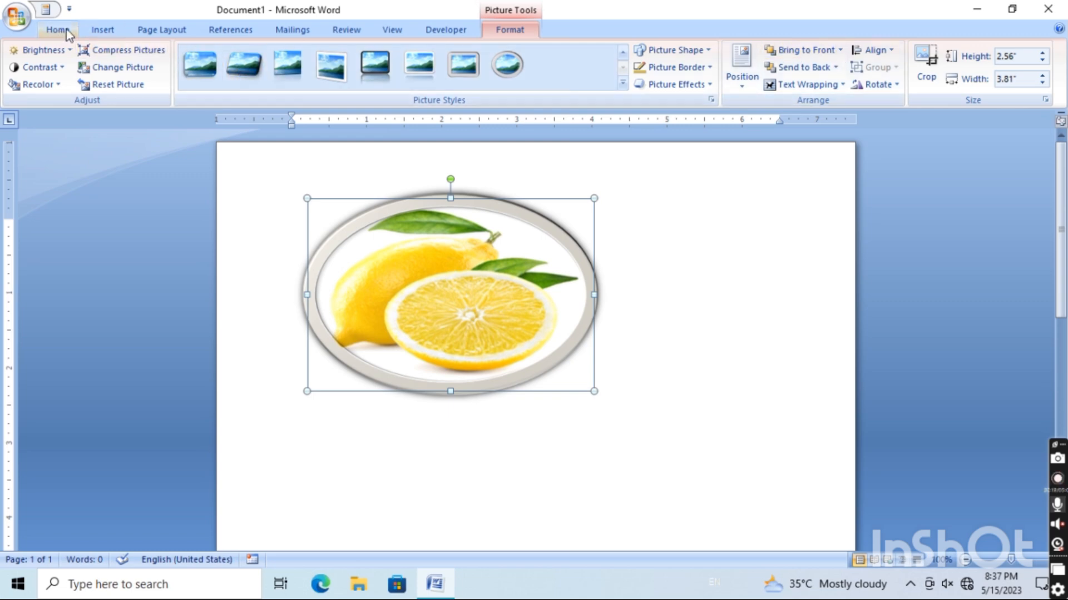
Step: Draw a rectangle about 4.56" wide and 3.64" high that covers the lemon picture
{"action": "left_click", "coordinate": [103, 31]}
{"action": "left_click", "coordinate": [235, 64]}
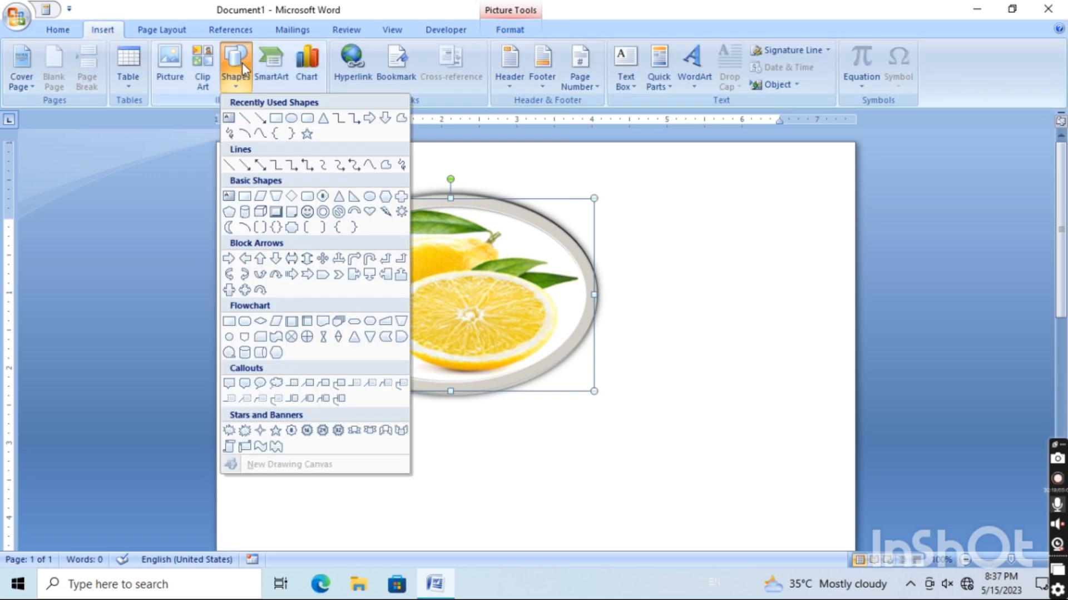
{"action": "left_click", "coordinate": [276, 119]}
{"action": "left_click_drag", "start_coordinate": [274, 158], "coordinate": [499, 299]}
{"action": "key", "text": "Escape"}
{"action": "left_click_drag", "start_coordinate": [617, 430], "coordinate": [618, 431]}
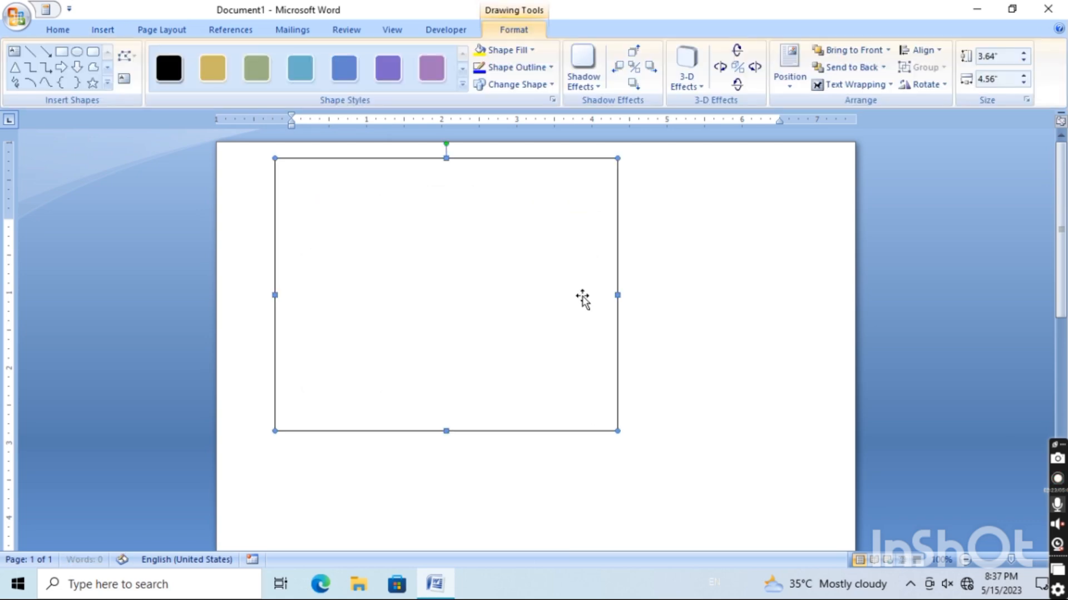
Step: Fill the rectangle with standard red and send it to the back, behind the lemon picture
{"action": "left_click", "coordinate": [532, 50]}
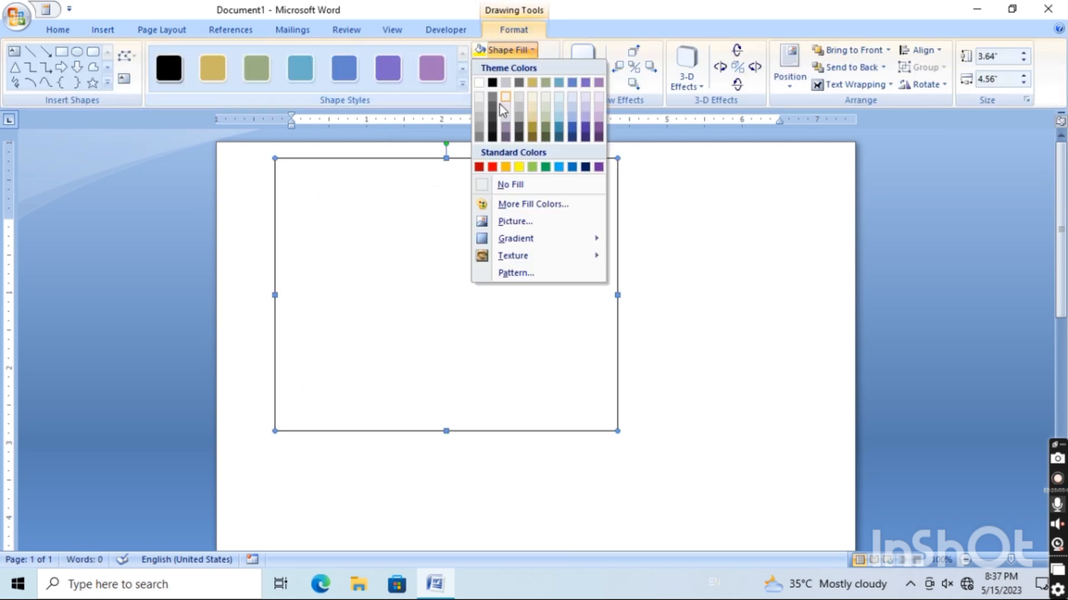
{"action": "left_click", "coordinate": [492, 166]}
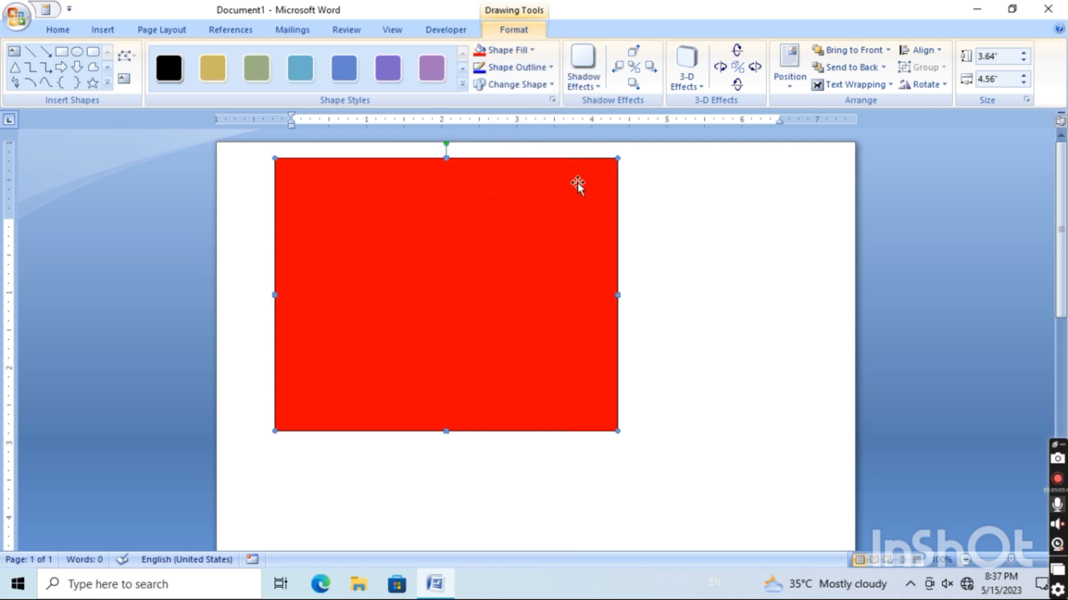
{"action": "left_click", "coordinate": [889, 50]}
{"action": "left_click", "coordinate": [871, 67]}
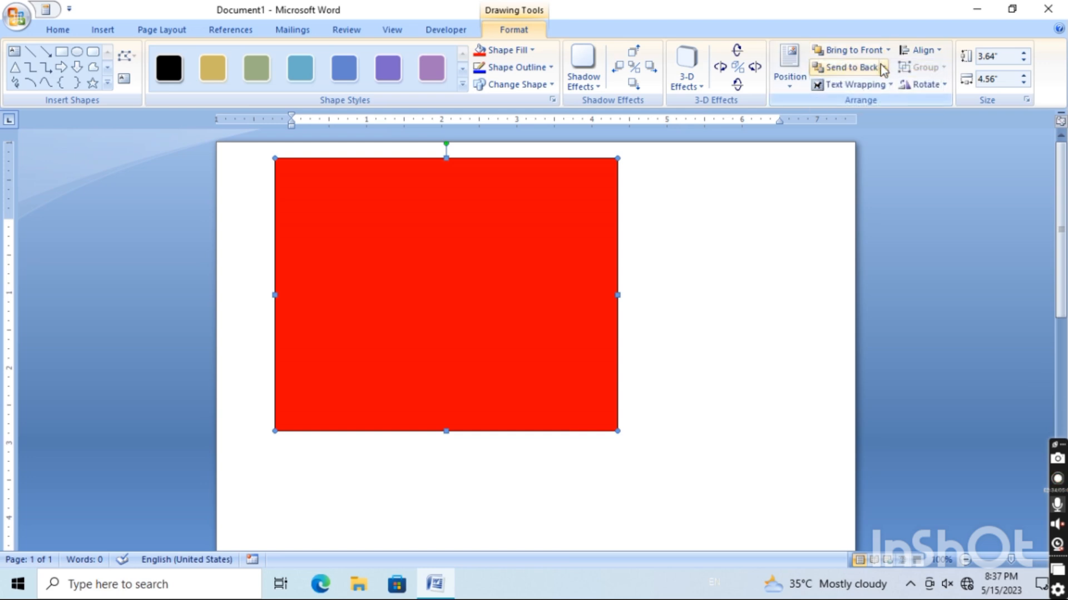
{"action": "left_click", "coordinate": [883, 68]}
{"action": "left_click", "coordinate": [881, 86]}
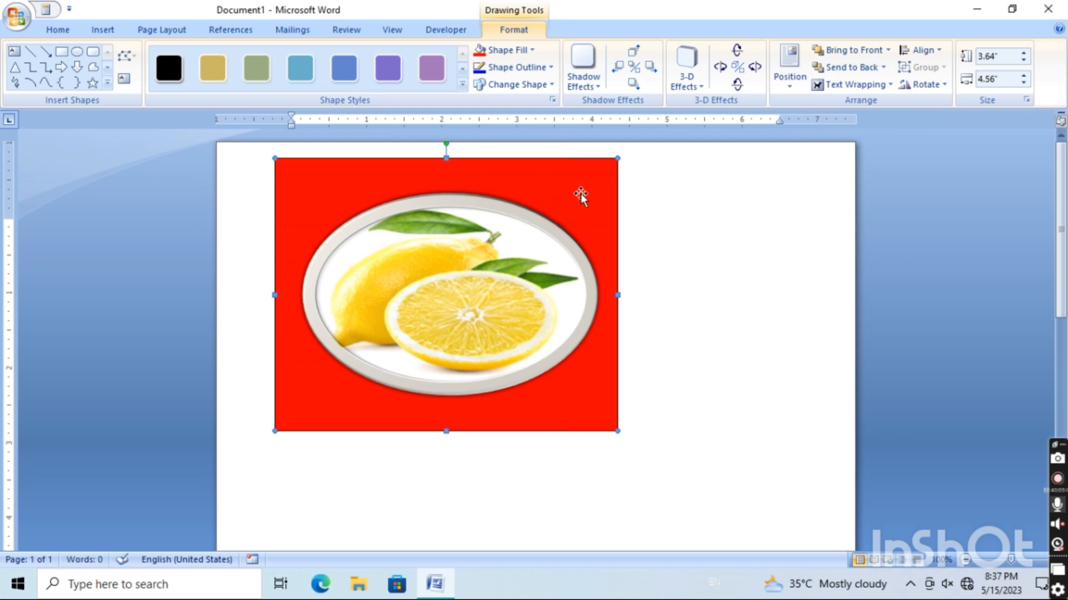
Step: Switch the red rectangle's stacking order between front and back, ending with it in front of the lemon picture
{"action": "left_click", "coordinate": [889, 51]}
{"action": "left_click", "coordinate": [887, 68]}
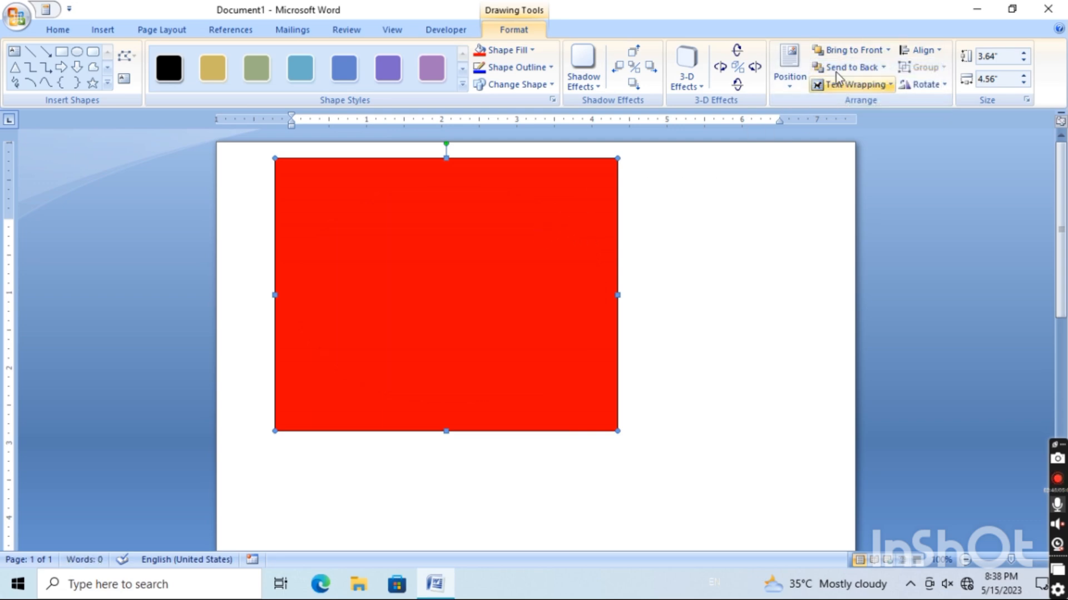
{"action": "left_click", "coordinate": [884, 68]}
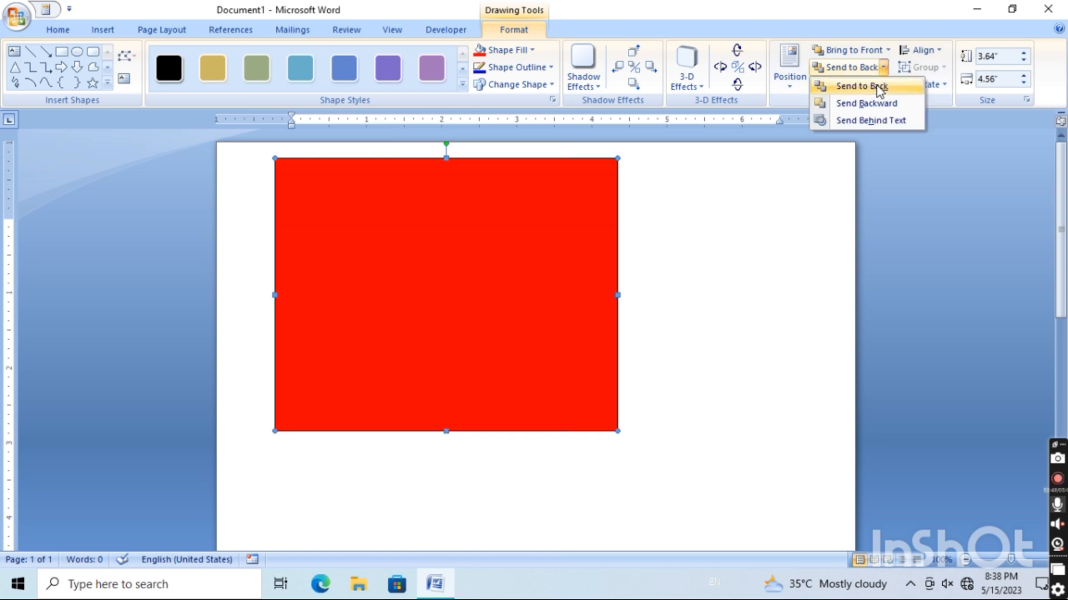
{"action": "left_click", "coordinate": [874, 86]}
{"action": "left_click", "coordinate": [889, 50]}
{"action": "left_click", "coordinate": [884, 69]}
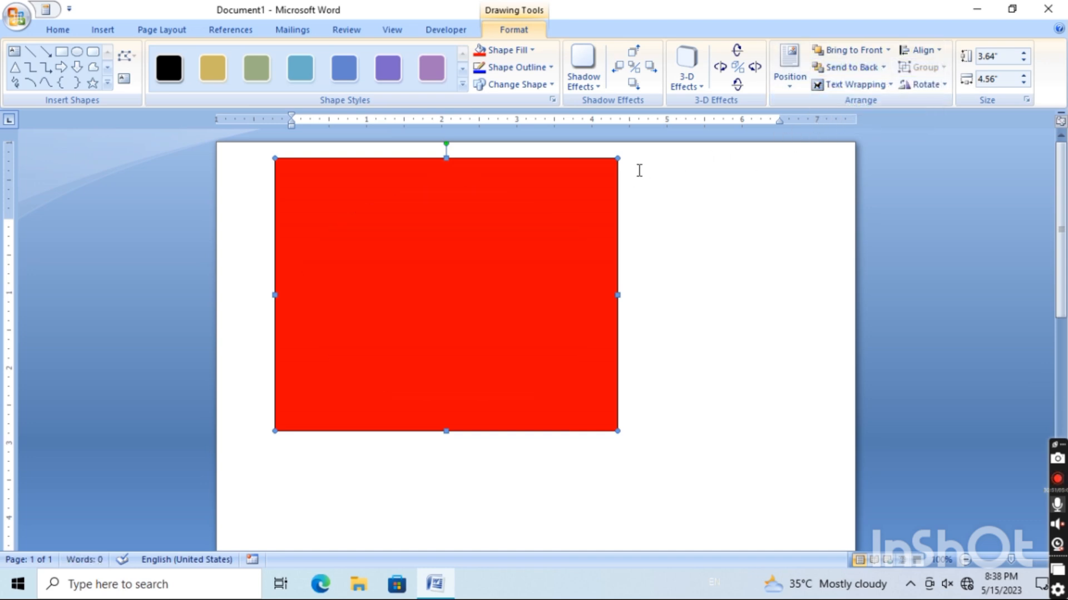
Step: Cut the red rectangle out of the document
{"action": "right_click", "coordinate": [565, 221]}
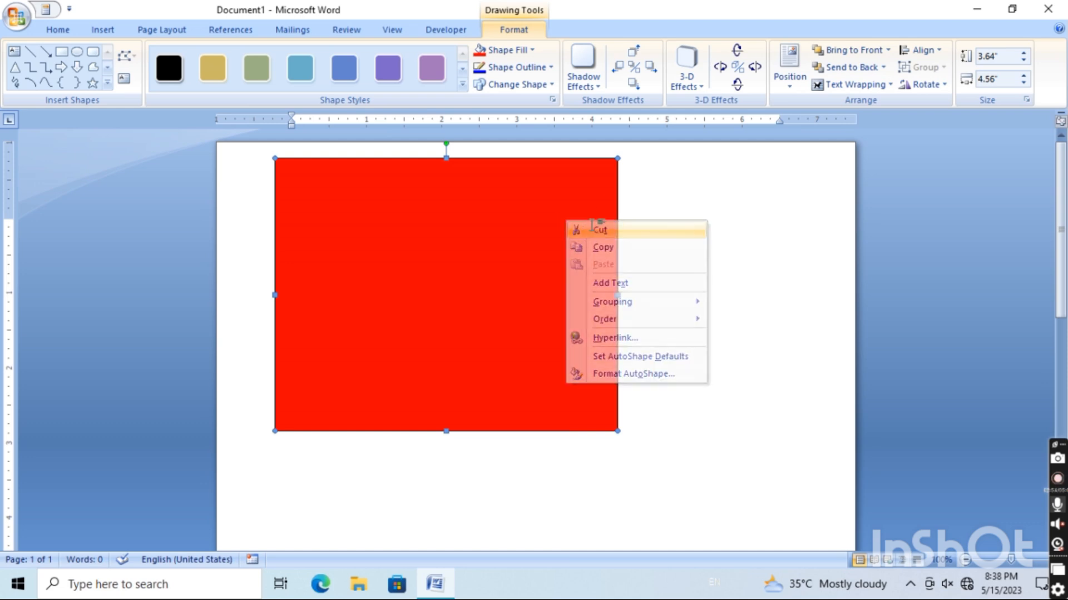
{"action": "left_click", "coordinate": [592, 228]}
{"action": "left_click", "coordinate": [103, 29]}
Step: Align the lemon picture to the top and right margins of the page
{"action": "left_click", "coordinate": [484, 275]}
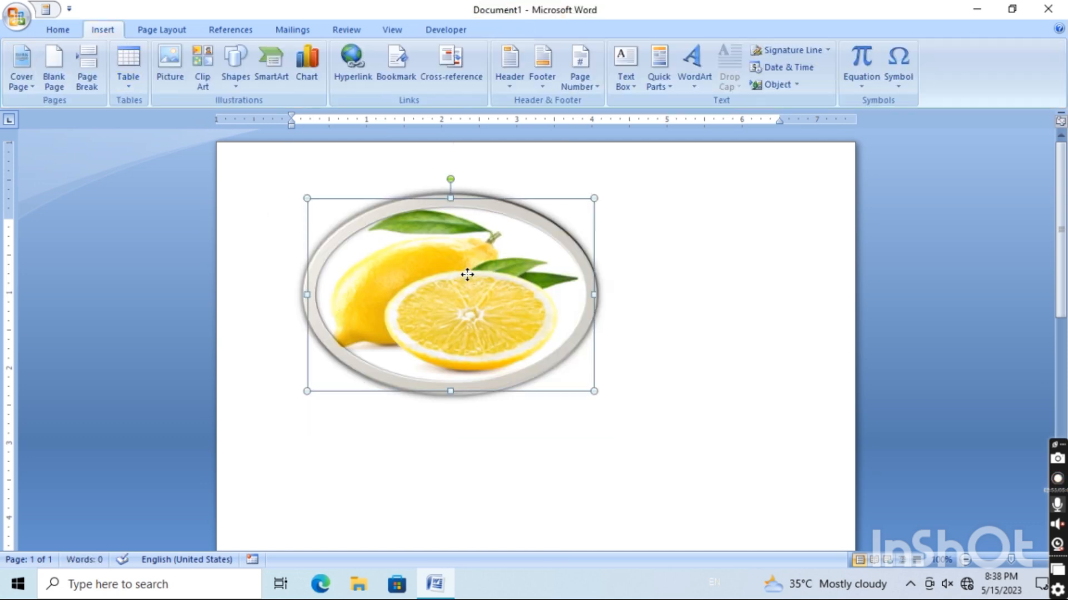
{"action": "left_click", "coordinate": [509, 29]}
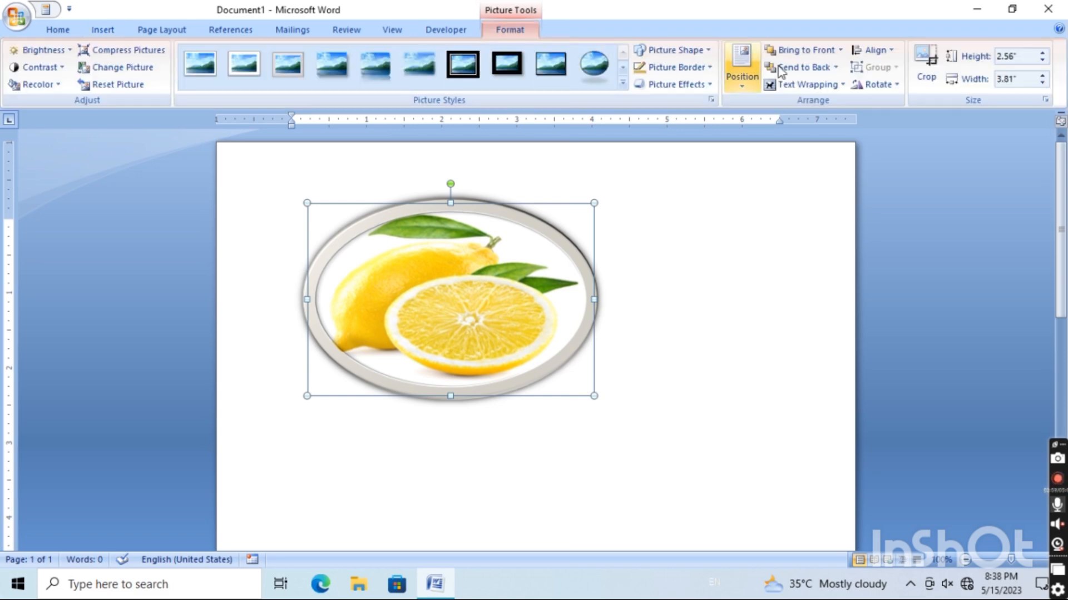
{"action": "left_click", "coordinate": [891, 51]}
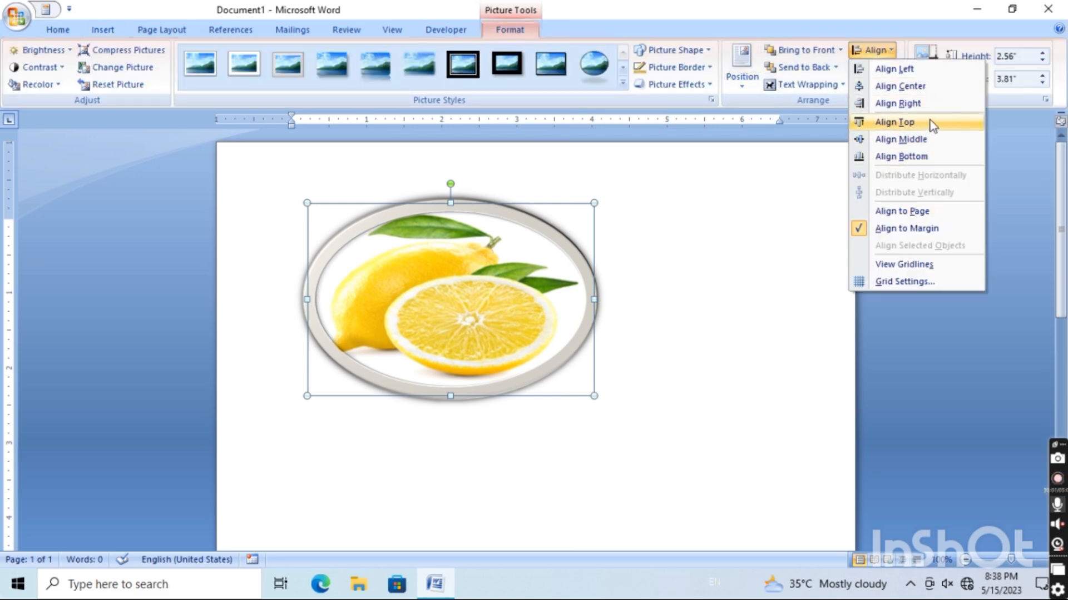
{"action": "left_click", "coordinate": [923, 138]}
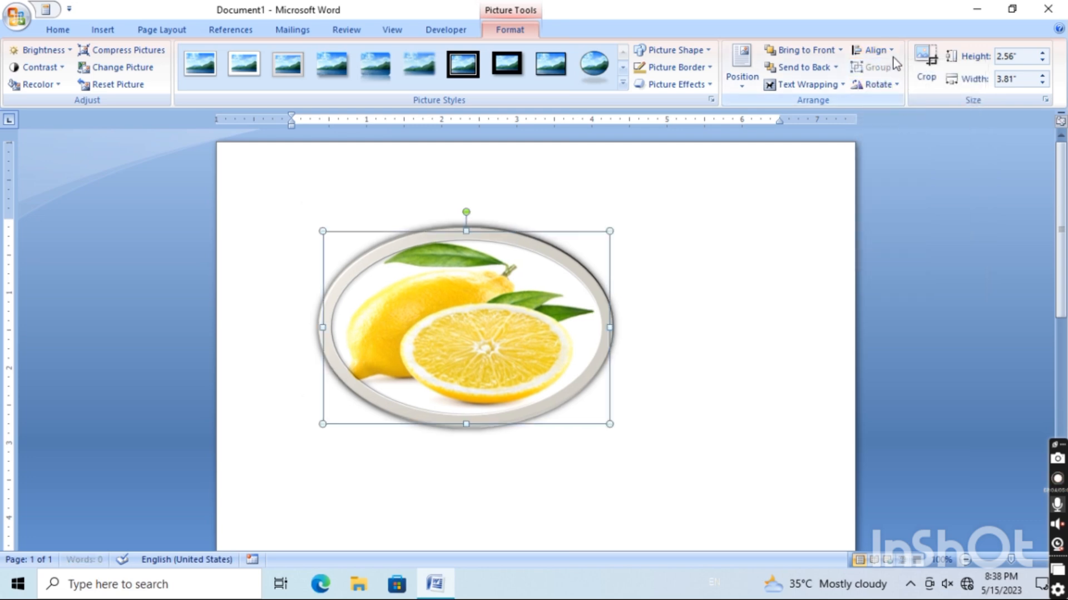
{"action": "left_click", "coordinate": [890, 52]}
{"action": "left_click", "coordinate": [905, 105]}
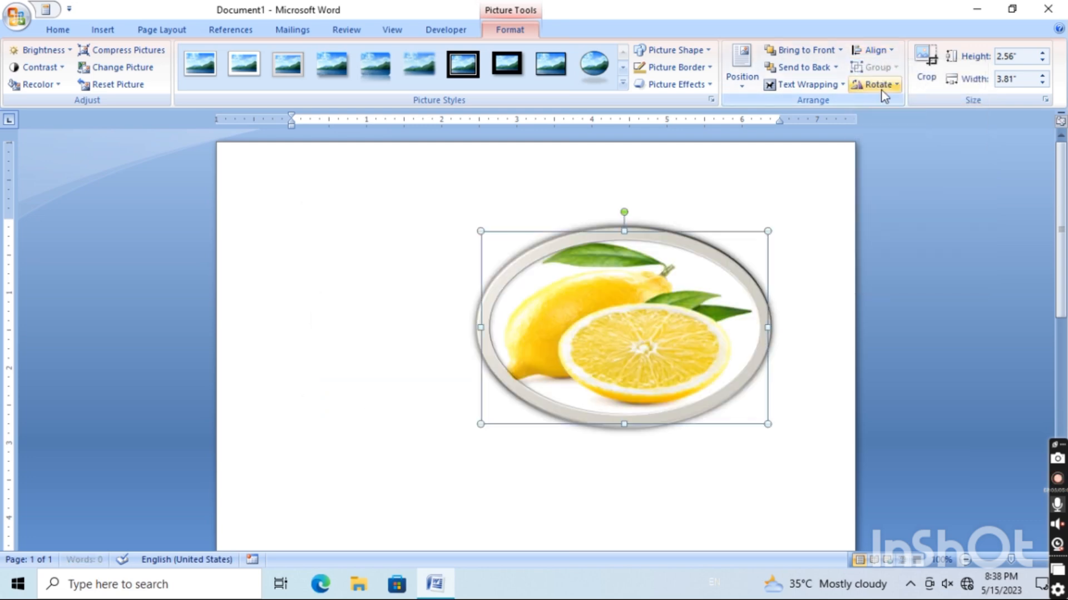
Step: Rotate the lemon picture left 90° and turn it freehand back to a slight counterclockwise tilt
{"action": "left_click", "coordinate": [884, 84]}
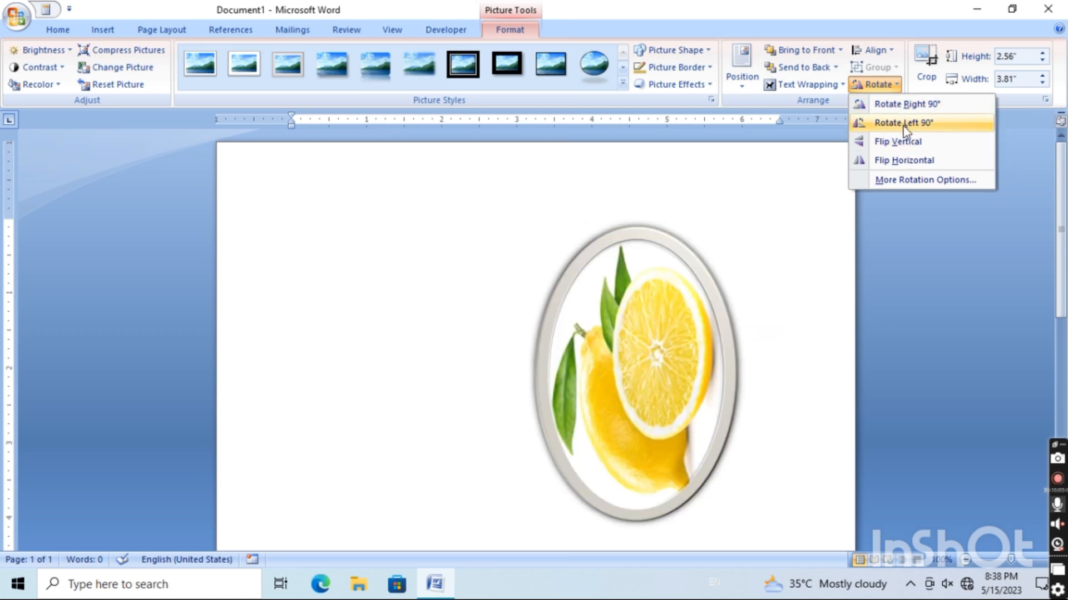
{"action": "left_click", "coordinate": [903, 123]}
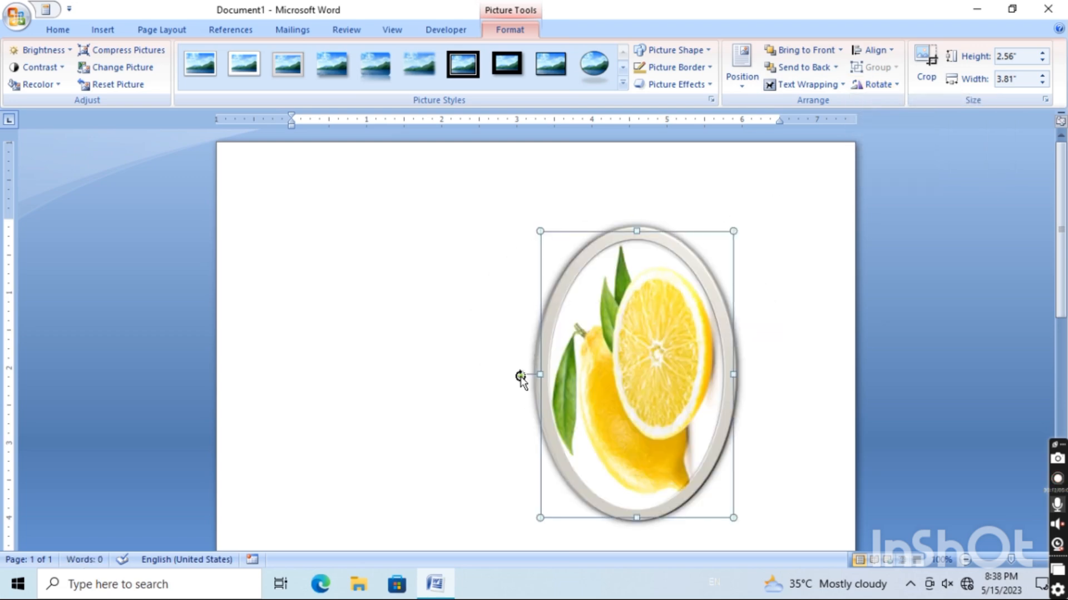
{"action": "left_click_drag", "start_coordinate": [521, 377], "coordinate": [620, 304]}
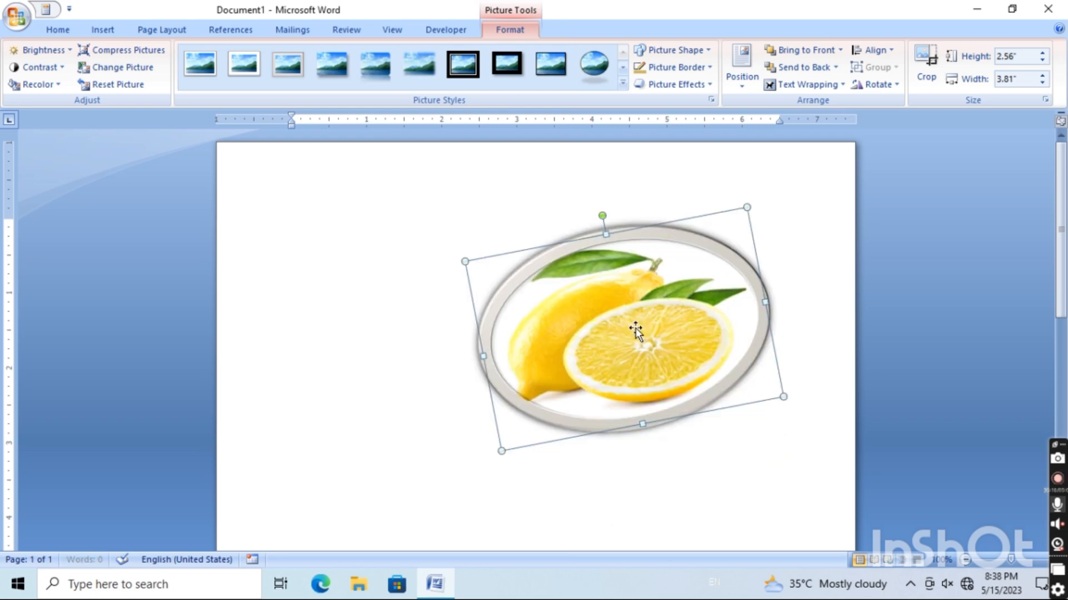
Step: Crop the lemon picture from its upper-right corner to about 2.4" by 2.88" and enlarge it to 3.51" high and 4.2" wide
{"action": "left_click", "coordinate": [929, 80]}
{"action": "left_click_drag", "start_coordinate": [745, 210], "coordinate": [642, 289]}
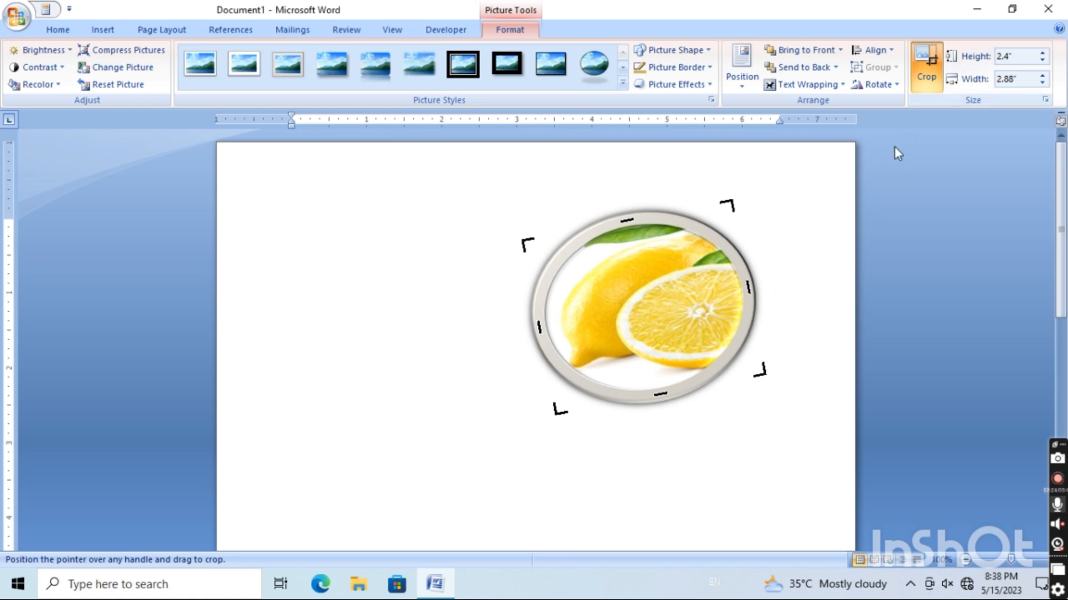
{"action": "left_click", "coordinate": [1042, 58]}
{"action": "left_click", "coordinate": [1041, 57]}
{"action": "left_click", "coordinate": [1041, 58]}
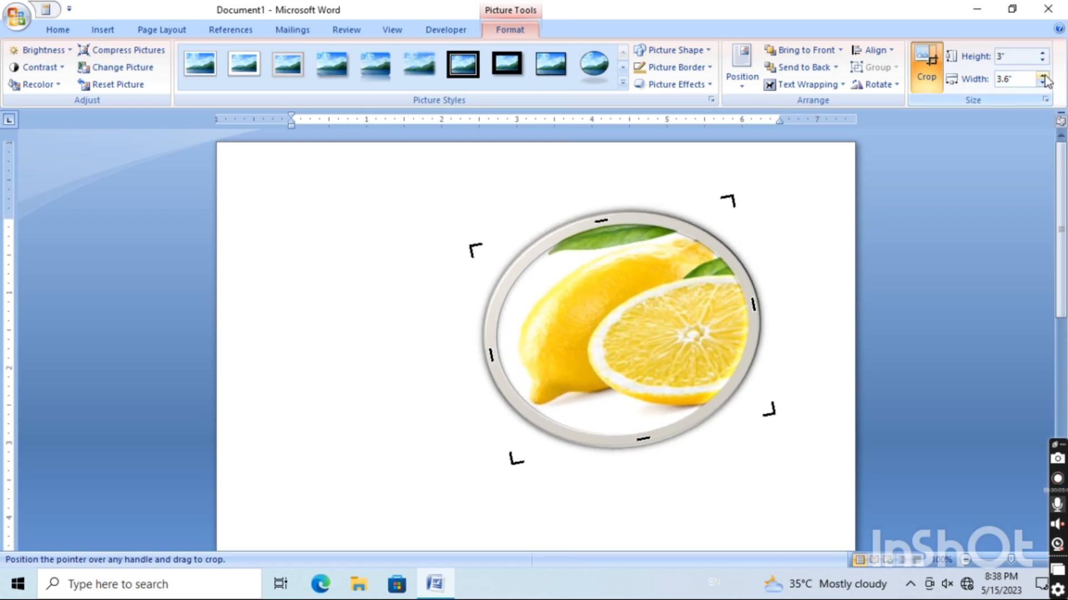
{"action": "left_click", "coordinate": [1043, 76]}
{"action": "left_click", "coordinate": [1042, 76]}
{"action": "left_click", "coordinate": [1042, 76]}
{"action": "left_click", "coordinate": [1042, 76]}
{"action": "left_click", "coordinate": [1043, 82]}
{"action": "left_click", "coordinate": [1043, 82]}
Step: Cut the cropped lemon picture out of the document
{"action": "right_click", "coordinate": [669, 288]}
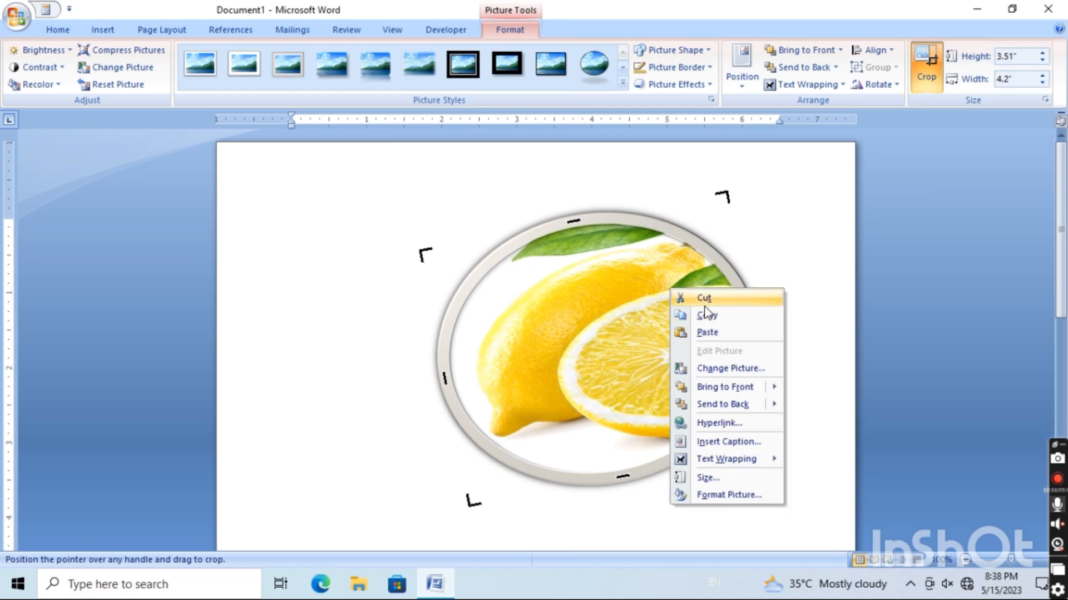
{"action": "left_click", "coordinate": [704, 299]}
Step: Search the clip art for "cOMPUTER" and insert the clip of the woman sitting at a computer
{"action": "left_click", "coordinate": [117, 28]}
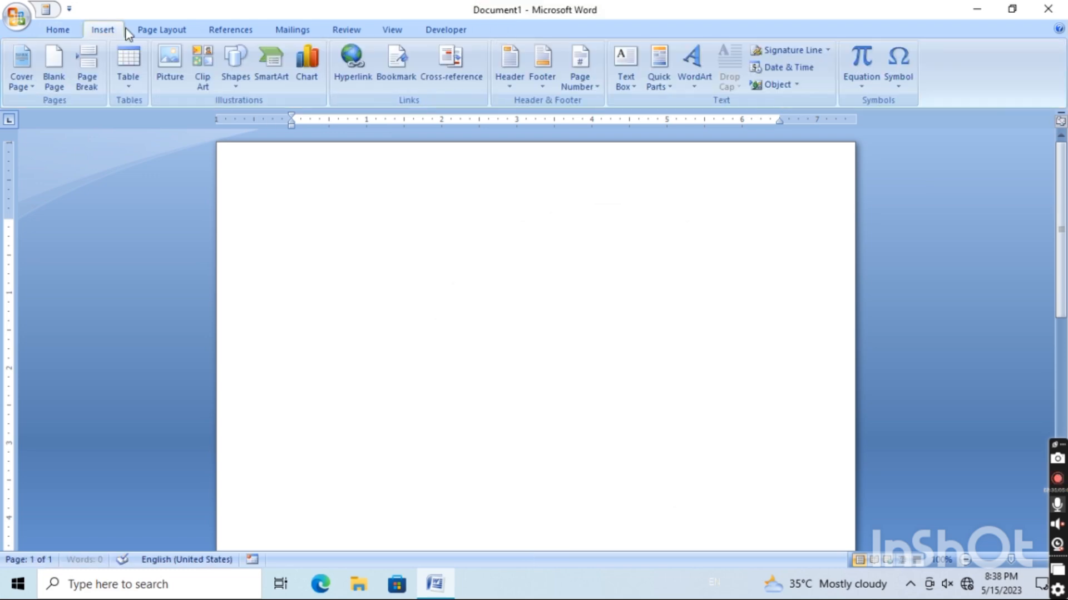
{"action": "left_click", "coordinate": [206, 83]}
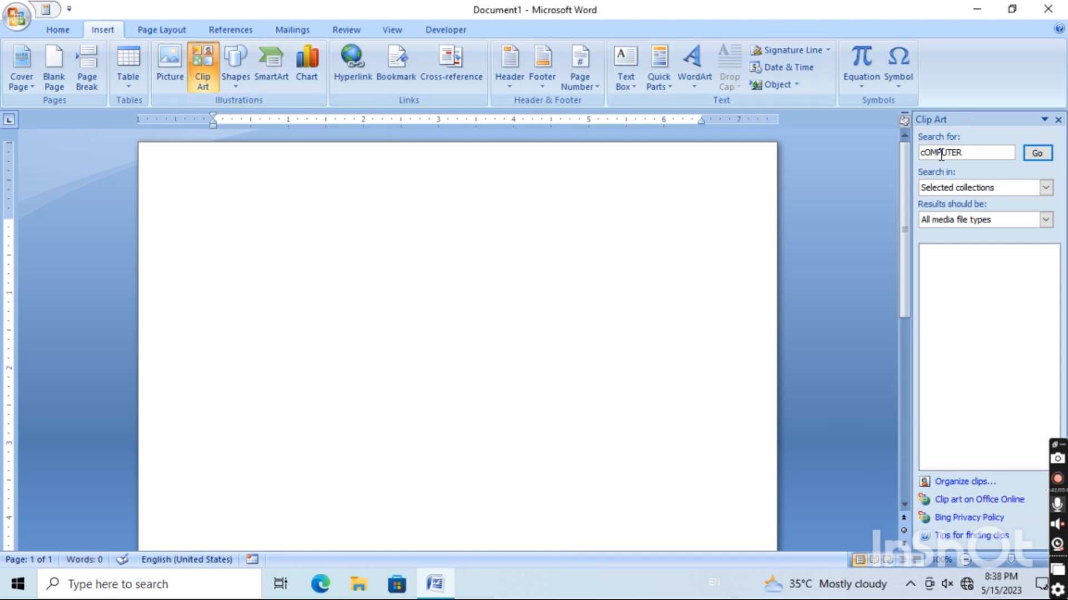
{"action": "left_click", "coordinate": [1038, 154]}
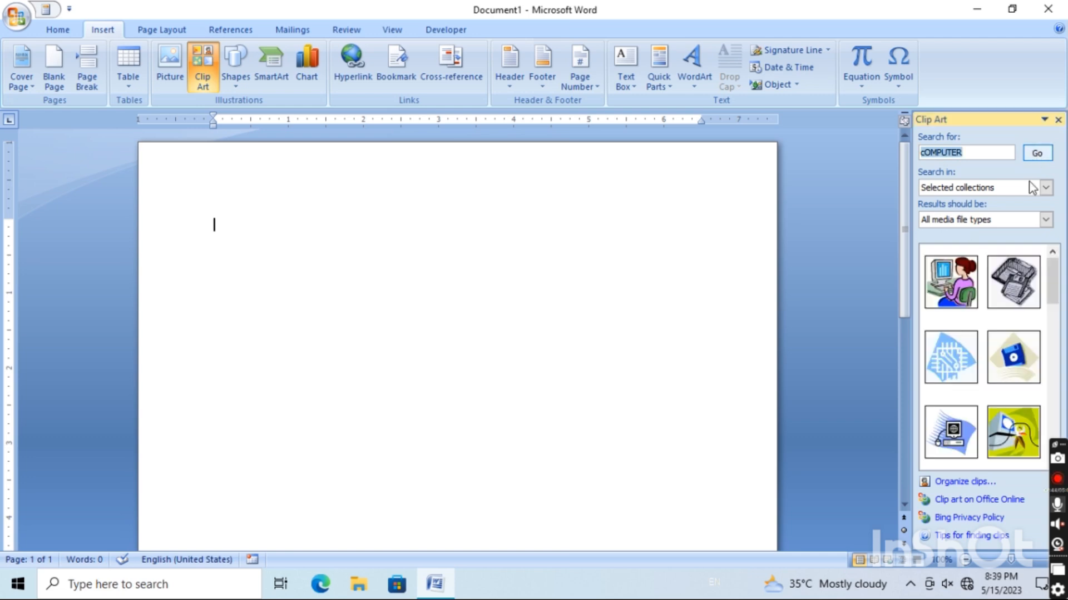
{"action": "left_click", "coordinate": [952, 286]}
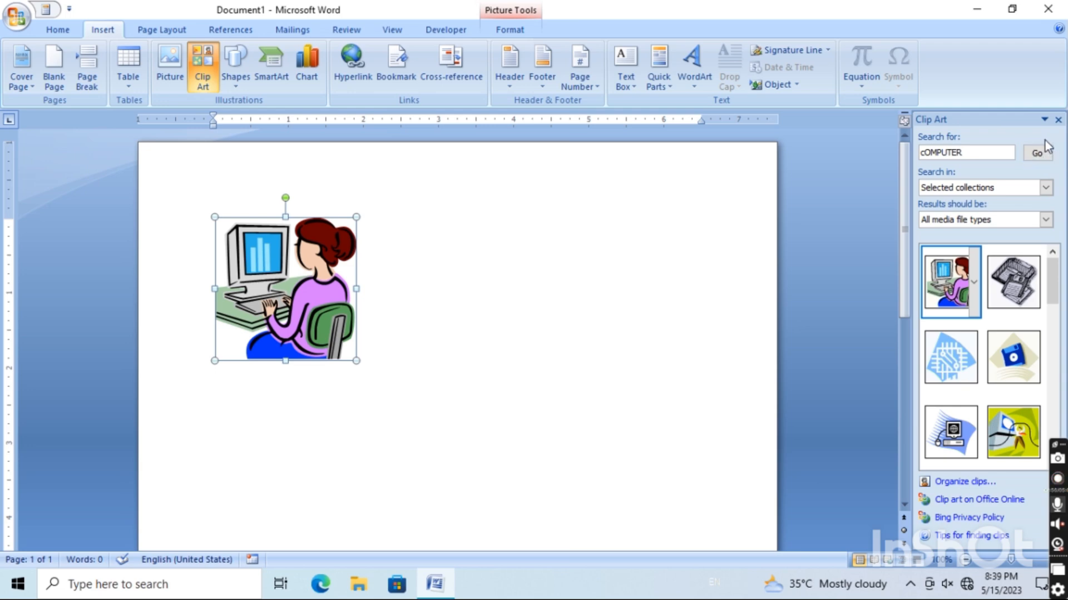
Step: Set the woman-at-computer clip's text wrapping to In Front of Text and move it toward the page's upper middle
{"action": "mouse_move", "coordinate": [316, 288]}
{"action": "left_mouse_down"}
{"action": "mouse_move", "coordinate": [522, 314]}
{"action": "mouse_move", "coordinate": [268, 272]}
{"action": "mouse_move", "coordinate": [367, 303]}
{"action": "mouse_move", "coordinate": [446, 284]}
{"action": "left_mouse_up"}
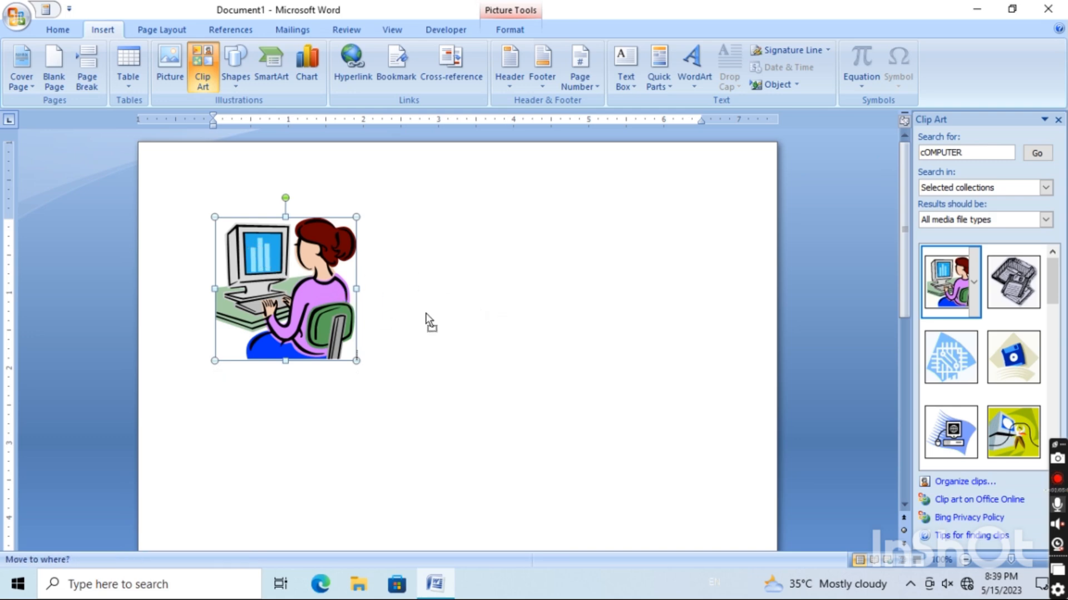
{"action": "left_click", "coordinate": [507, 29]}
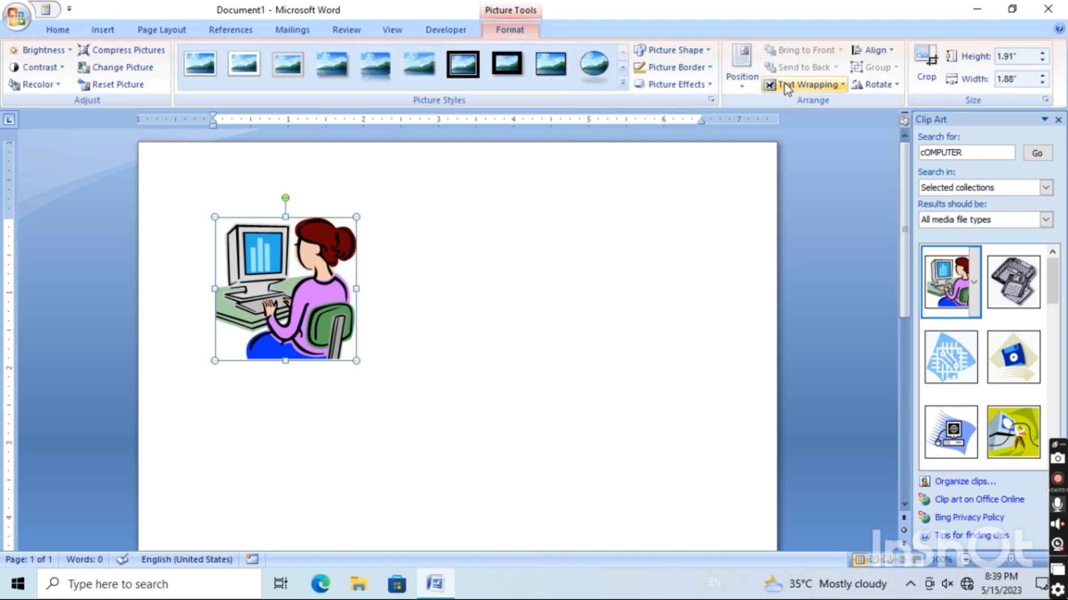
{"action": "left_click", "coordinate": [806, 87]}
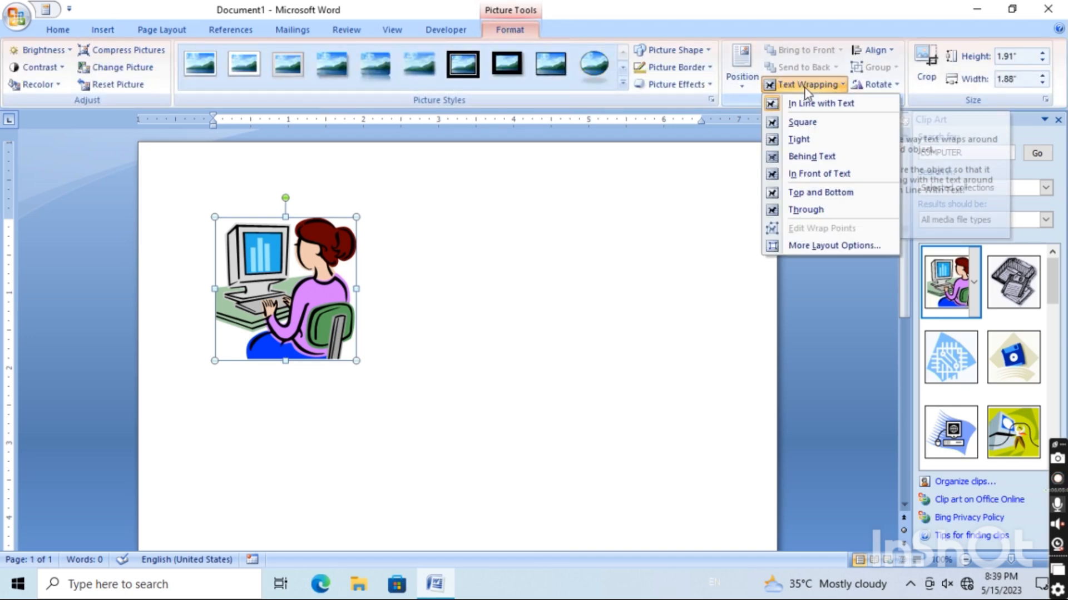
{"action": "left_click", "coordinate": [819, 175]}
{"action": "left_click_drag", "start_coordinate": [251, 266], "coordinate": [443, 290]}
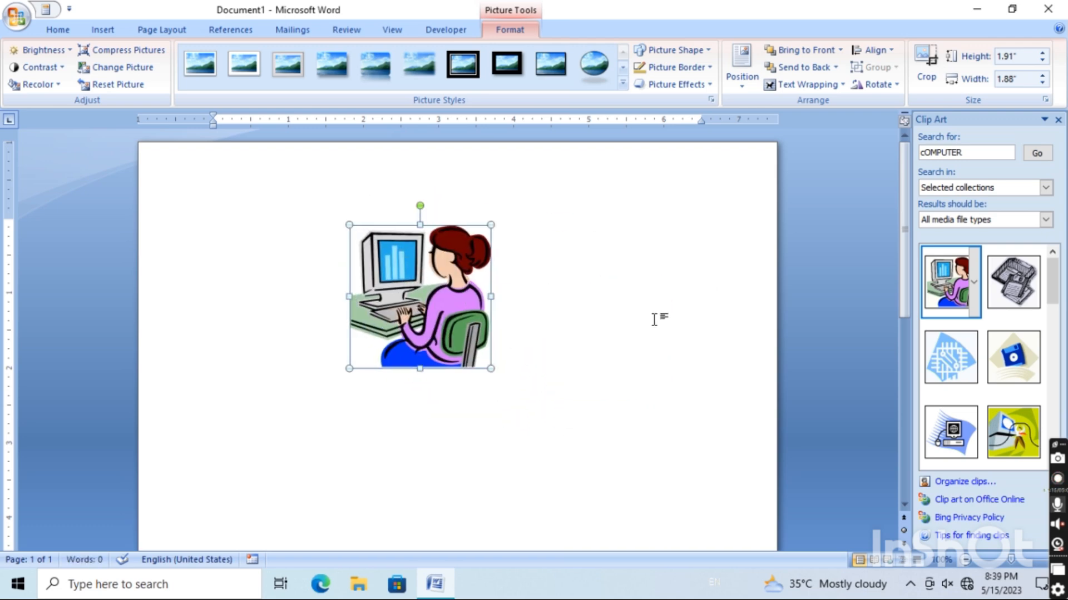
{"action": "left_click", "coordinate": [694, 320]}
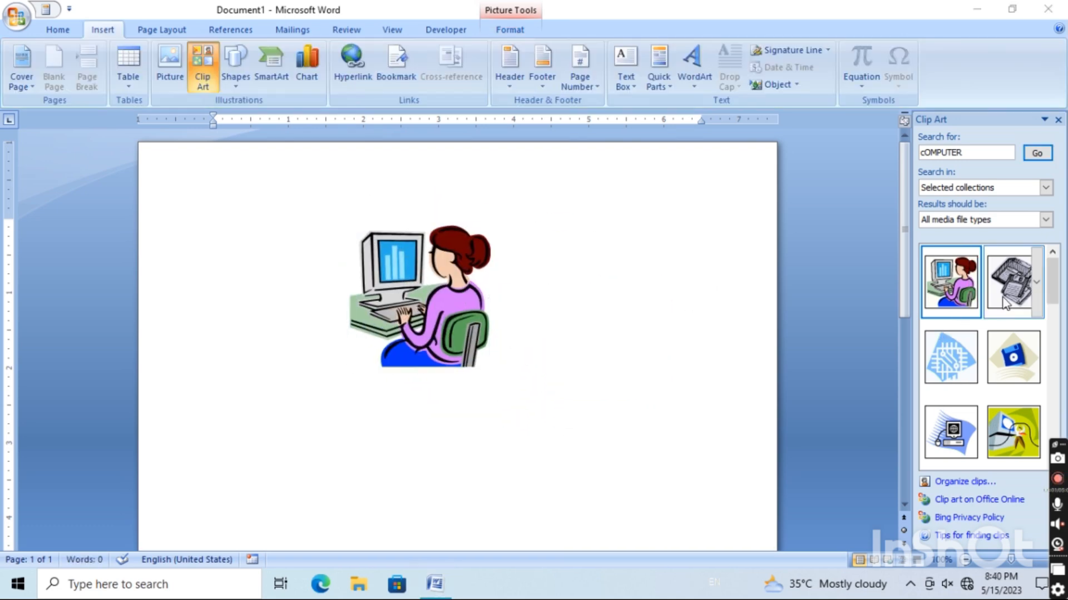
Step: Insert the yellow-green clip of the man holding a computer cable and set its text wrapping to In Front of Text
{"action": "left_click", "coordinate": [1033, 159]}
{"action": "left_click", "coordinate": [1006, 433]}
{"action": "left_click_drag", "start_coordinate": [285, 292], "coordinate": [296, 328]}
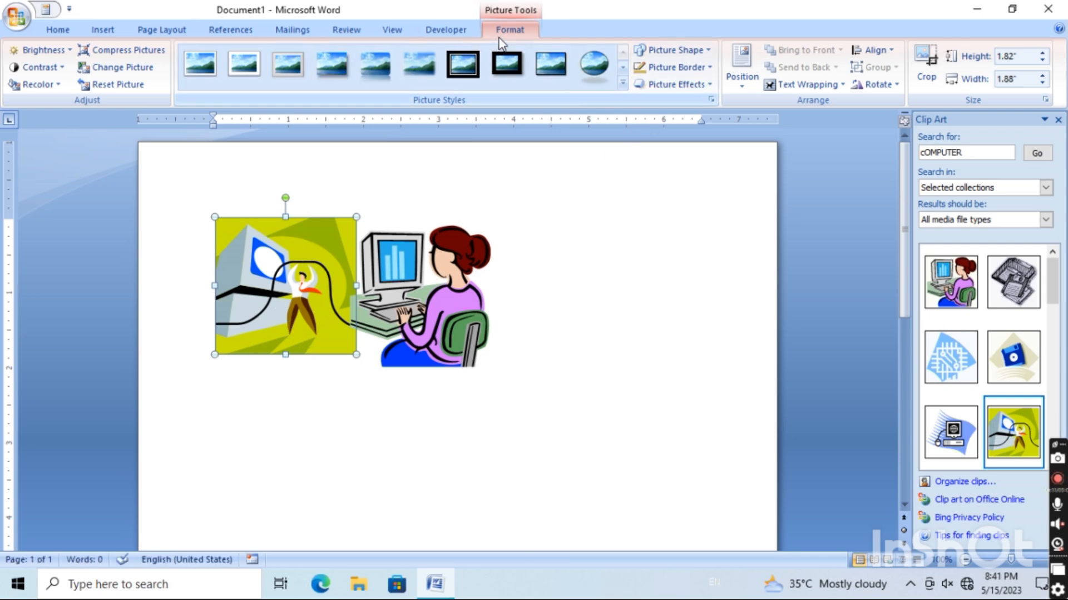
{"action": "left_click", "coordinate": [796, 83]}
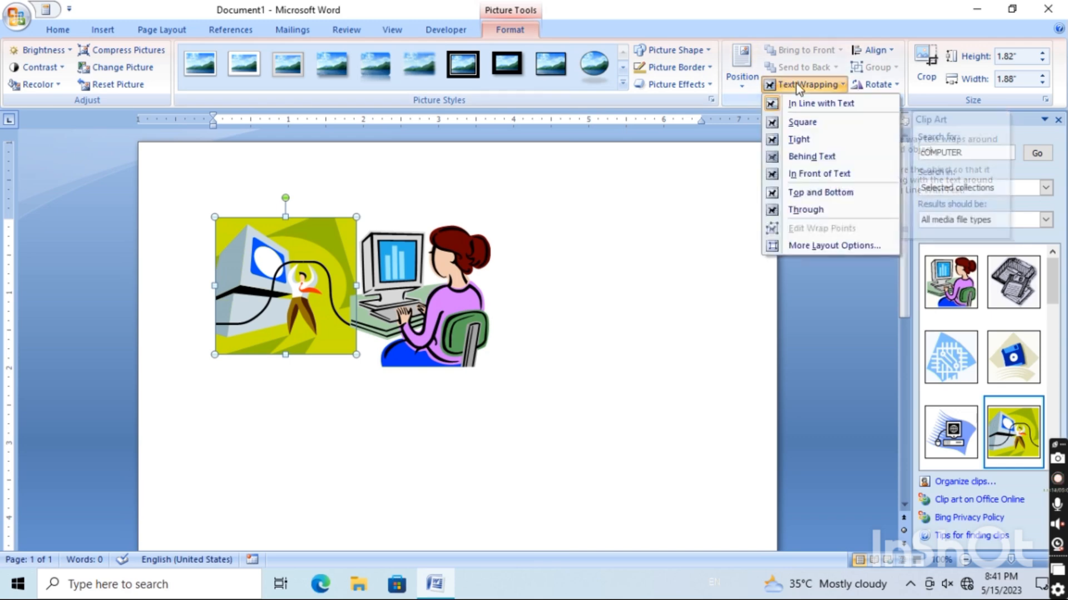
{"action": "left_click", "coordinate": [844, 175]}
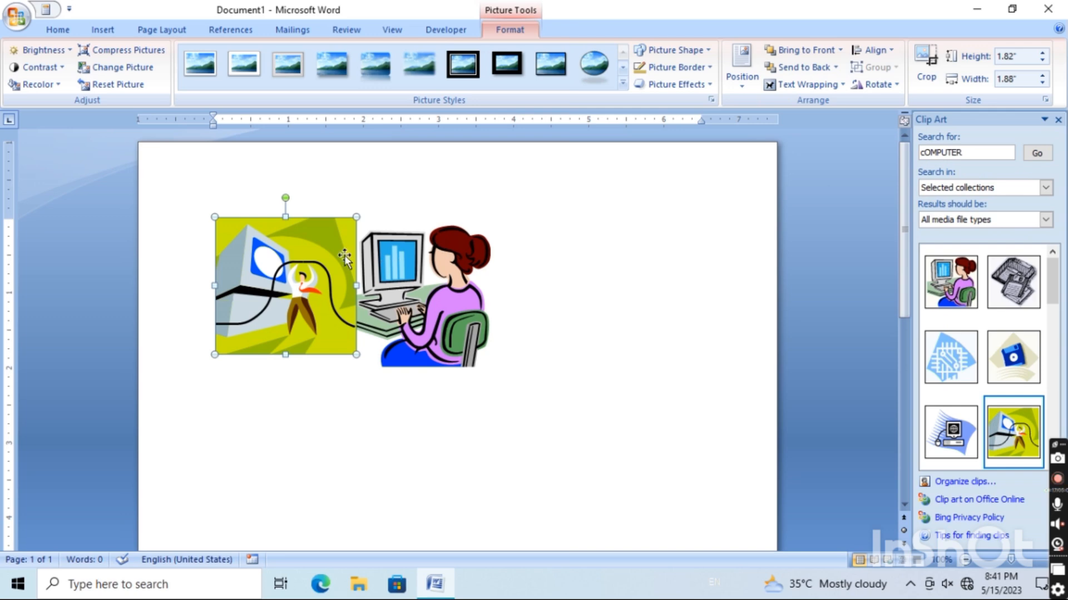
Step: Move the yellow-green clip to the right of the woman clip and rotate it nearly a quarter turn counterclockwise
{"action": "left_click_drag", "start_coordinate": [284, 260], "coordinate": [562, 264]}
{"action": "left_click_drag", "start_coordinate": [573, 303], "coordinate": [609, 312]}
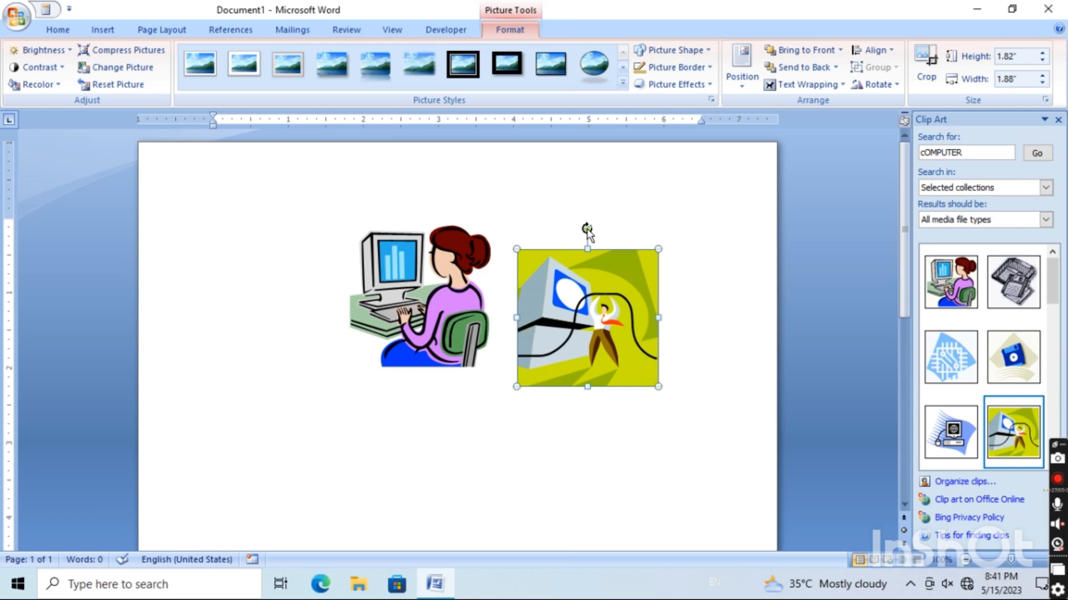
{"action": "left_click_drag", "start_coordinate": [591, 228], "coordinate": [490, 297]}
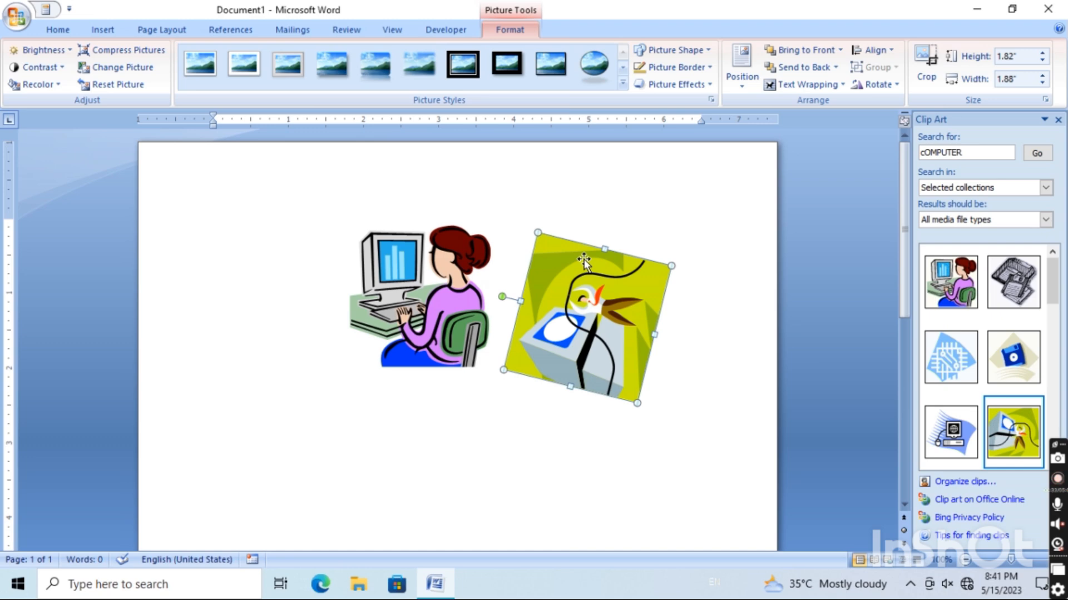
Step: Cut both computer clips out of the document, leaving the page empty
{"action": "right_click", "coordinate": [584, 259]}
{"action": "left_click", "coordinate": [617, 269]}
{"action": "key", "text": "ctrl+z"}
{"action": "right_click", "coordinate": [475, 284]}
{"action": "left_click", "coordinate": [498, 299]}
Step: Draw a donut shape about 3.54" high and 3.95" wide in the upper middle of the page and fill it yellow
{"action": "left_click", "coordinate": [99, 28]}
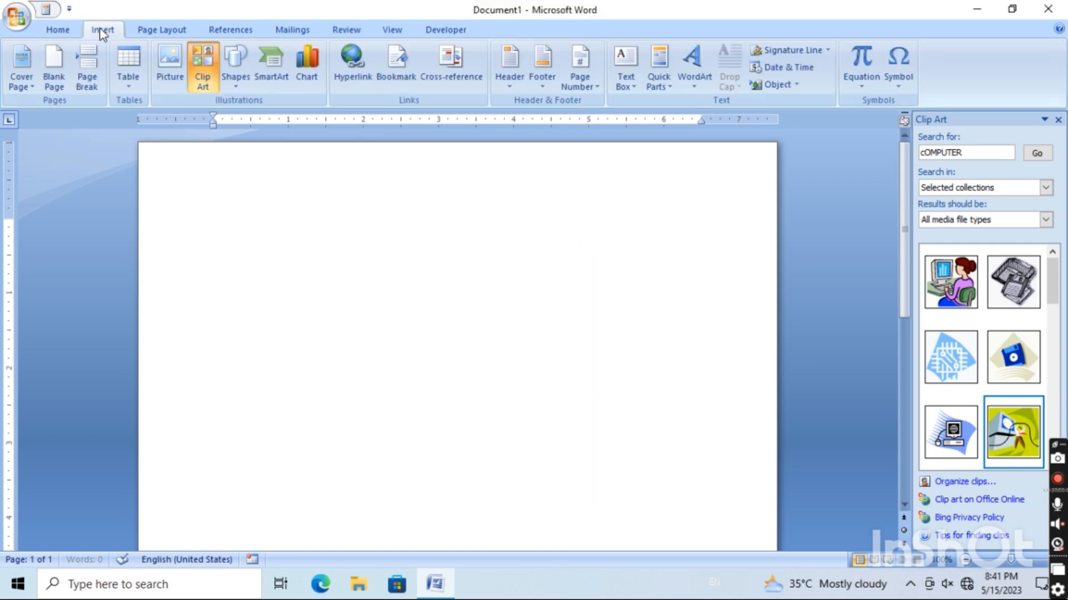
{"action": "left_click", "coordinate": [241, 69]}
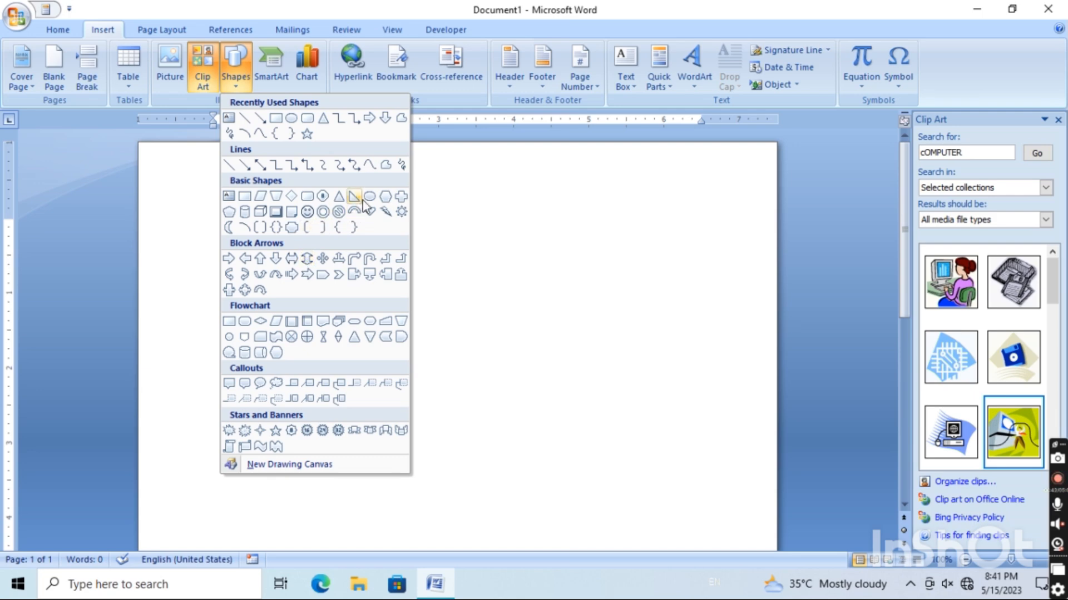
{"action": "left_click", "coordinate": [324, 212]}
{"action": "left_click_drag", "start_coordinate": [310, 199], "coordinate": [605, 464]}
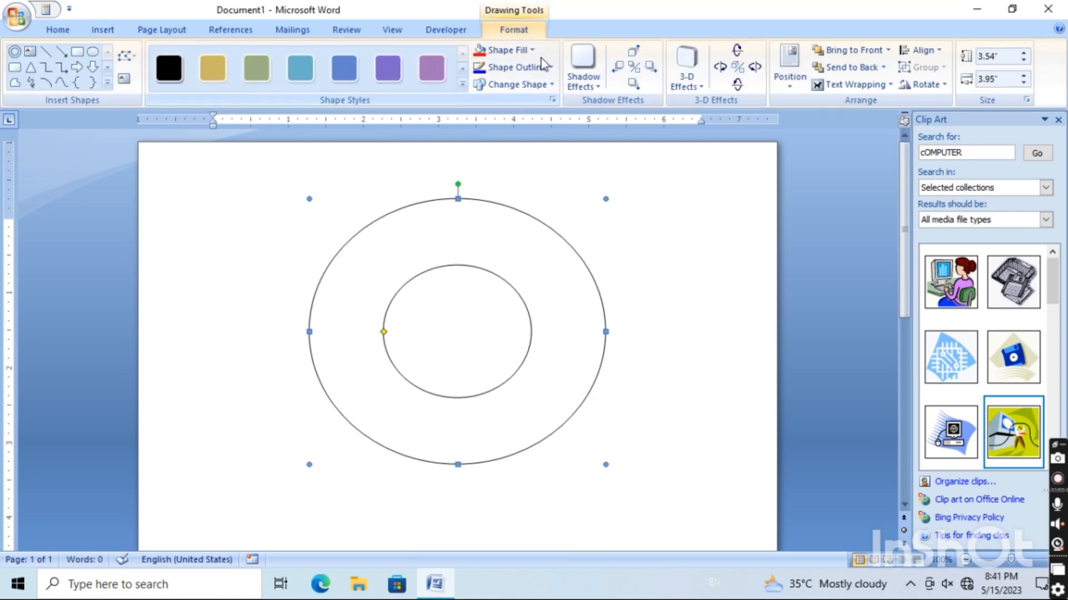
{"action": "left_click", "coordinate": [529, 50]}
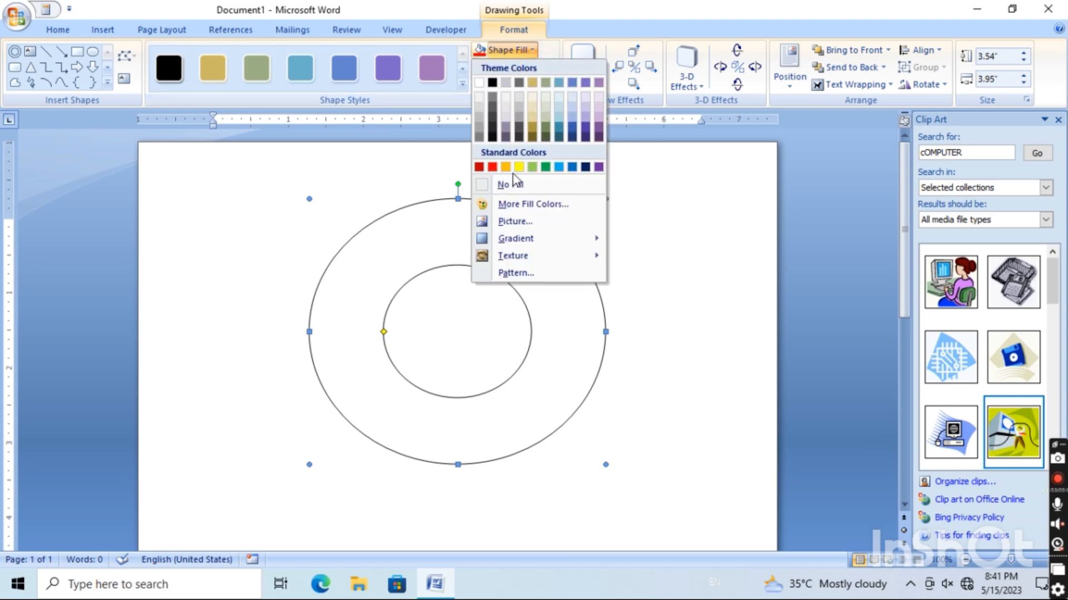
{"action": "left_click", "coordinate": [518, 167]}
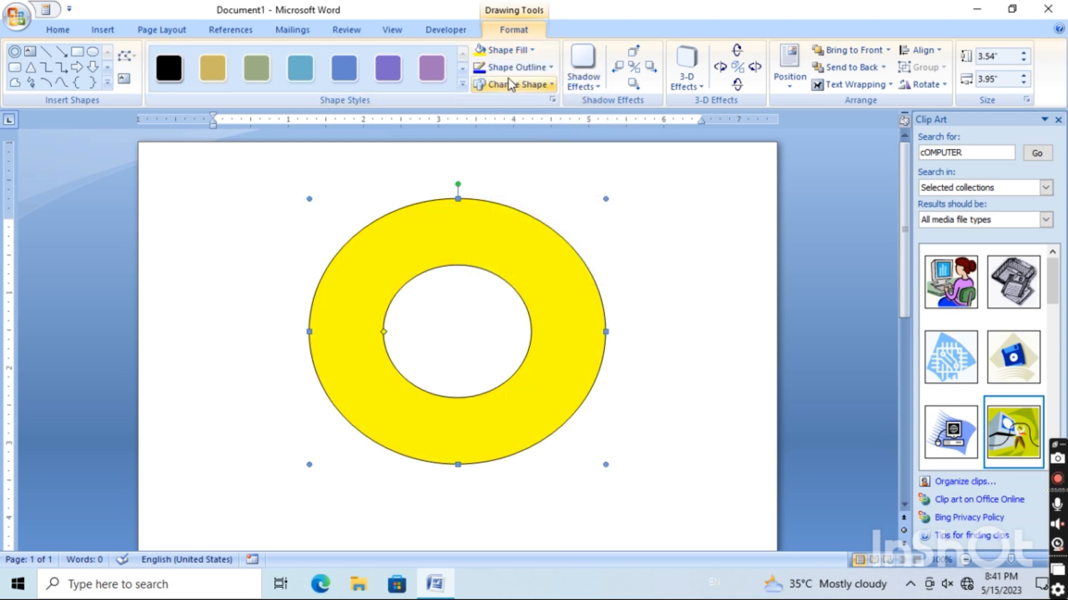
Step: Outline the donut in standard light green and apply the first of the Additional Shadow Styles, cast toward the upper left
{"action": "left_click", "coordinate": [515, 67]}
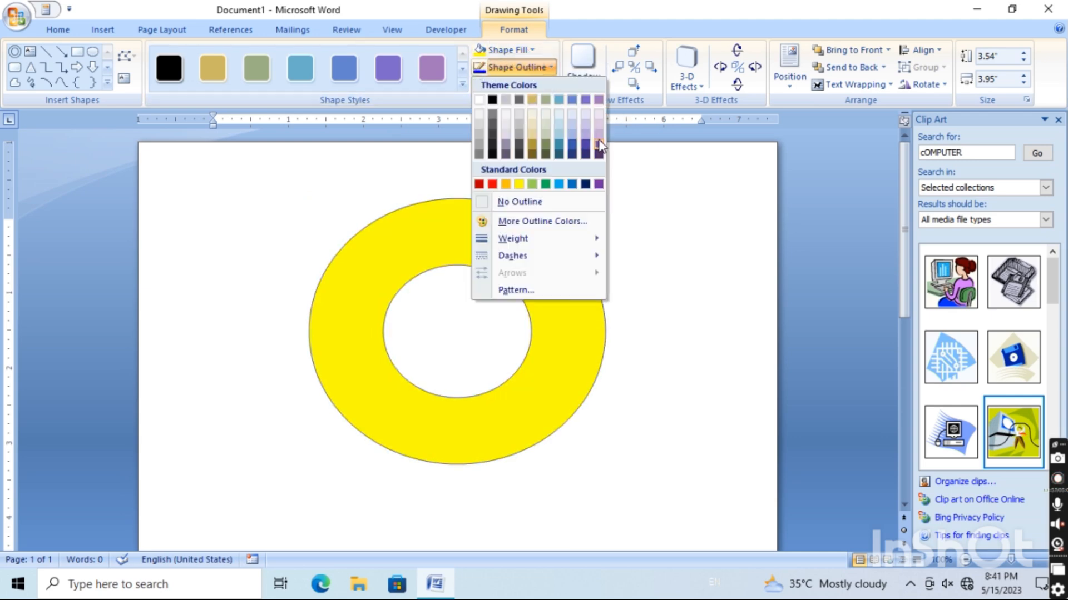
{"action": "left_click", "coordinate": [531, 185]}
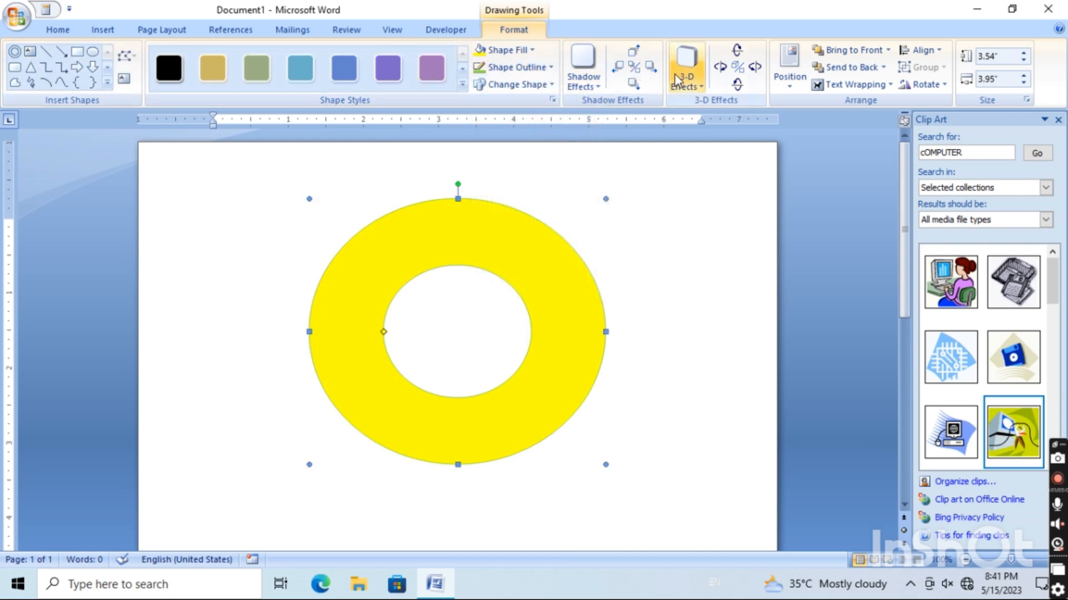
{"action": "left_click", "coordinate": [586, 88]}
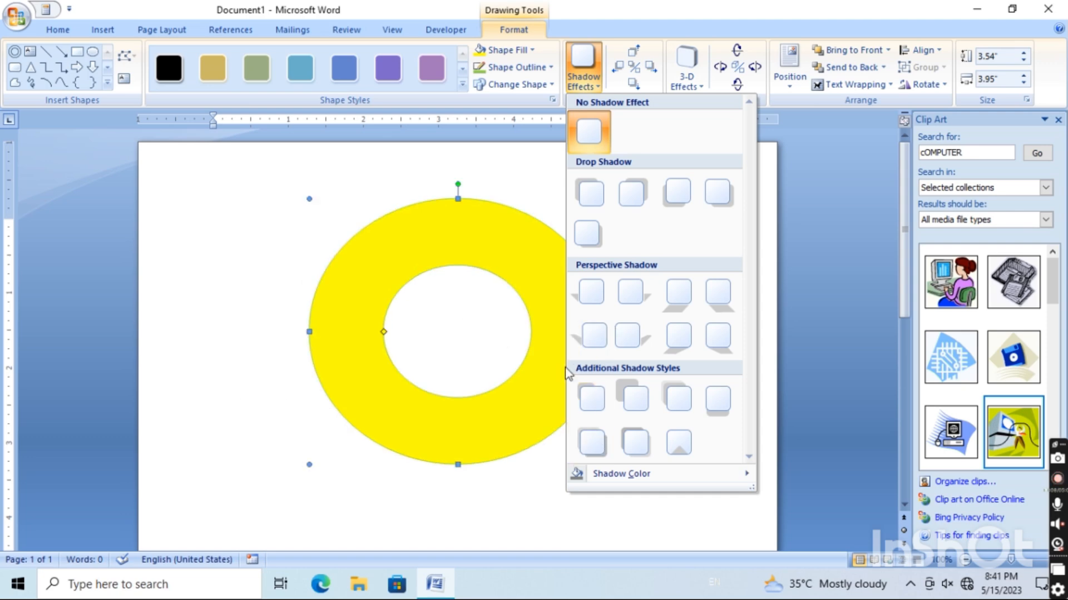
{"action": "left_click", "coordinate": [591, 399]}
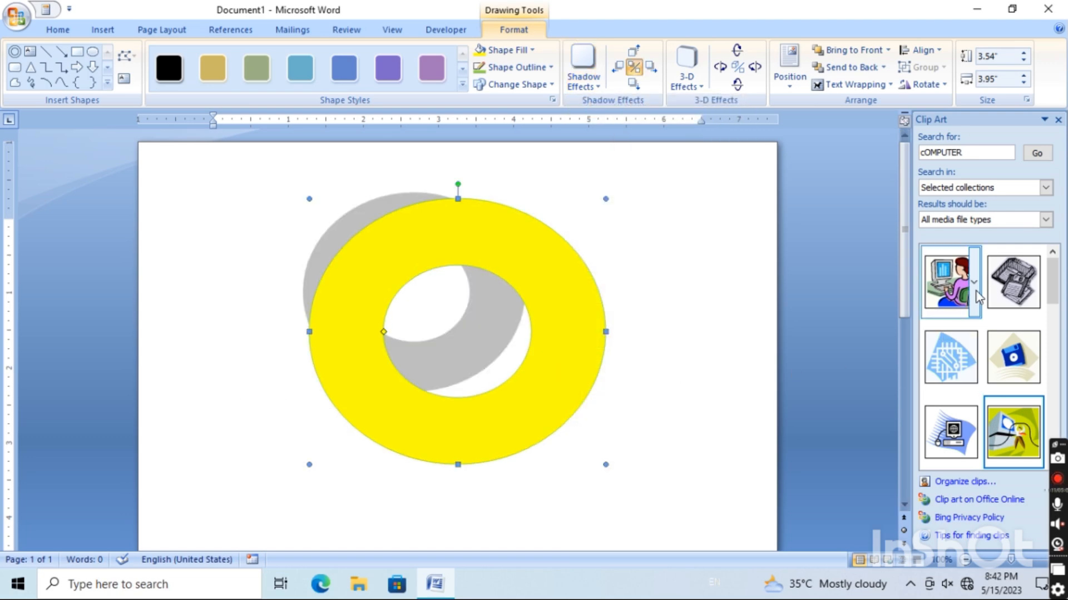
Step: Insert the woman-at-computer clip again and set its text wrapping to In Front of Text
{"action": "left_click", "coordinate": [951, 283]}
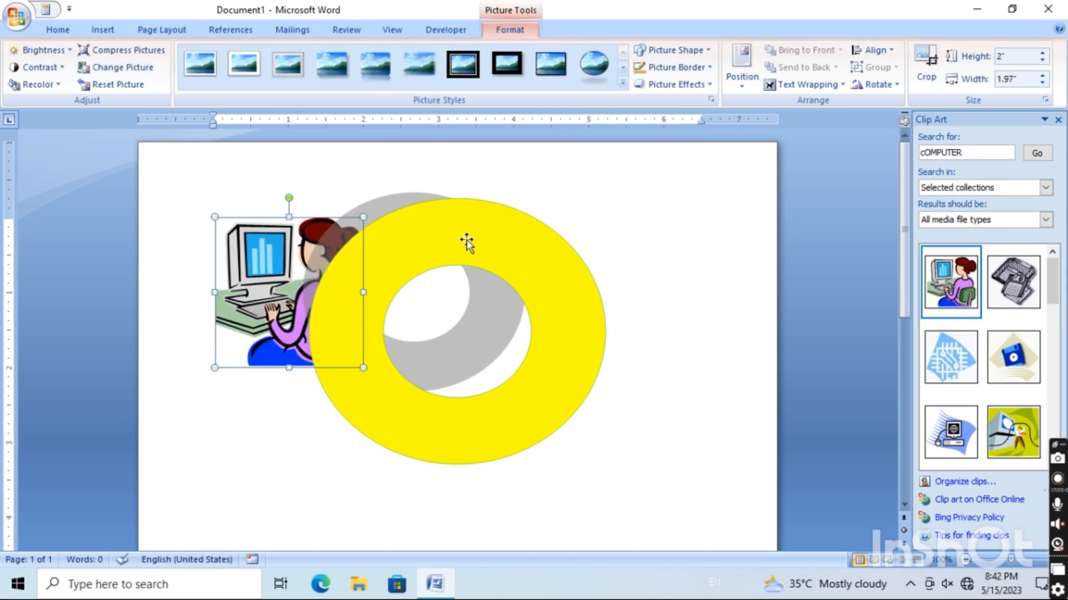
{"action": "left_click", "coordinate": [807, 85]}
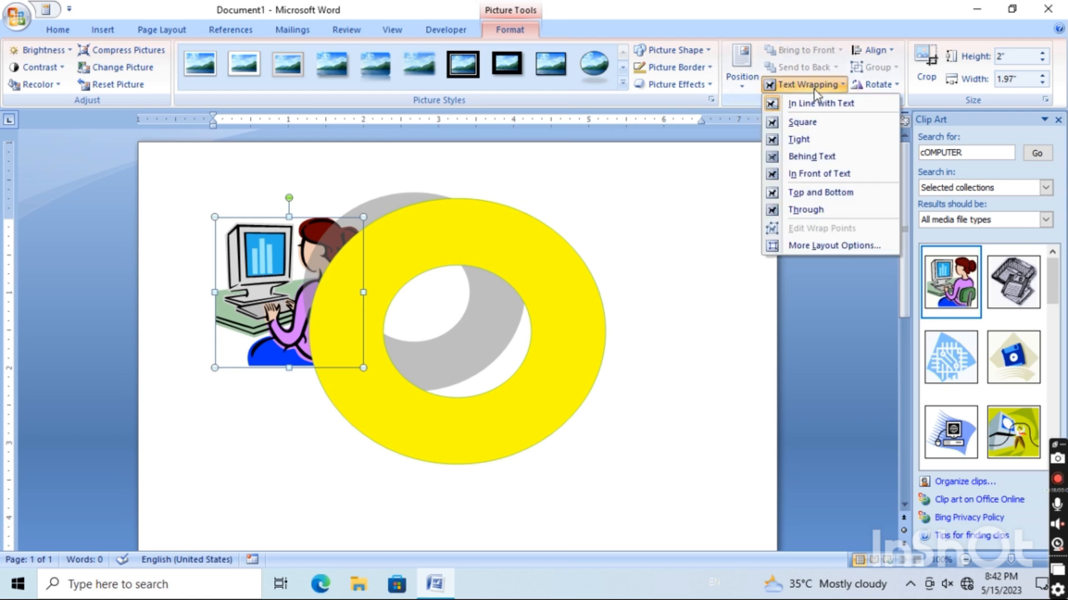
{"action": "left_click", "coordinate": [828, 174]}
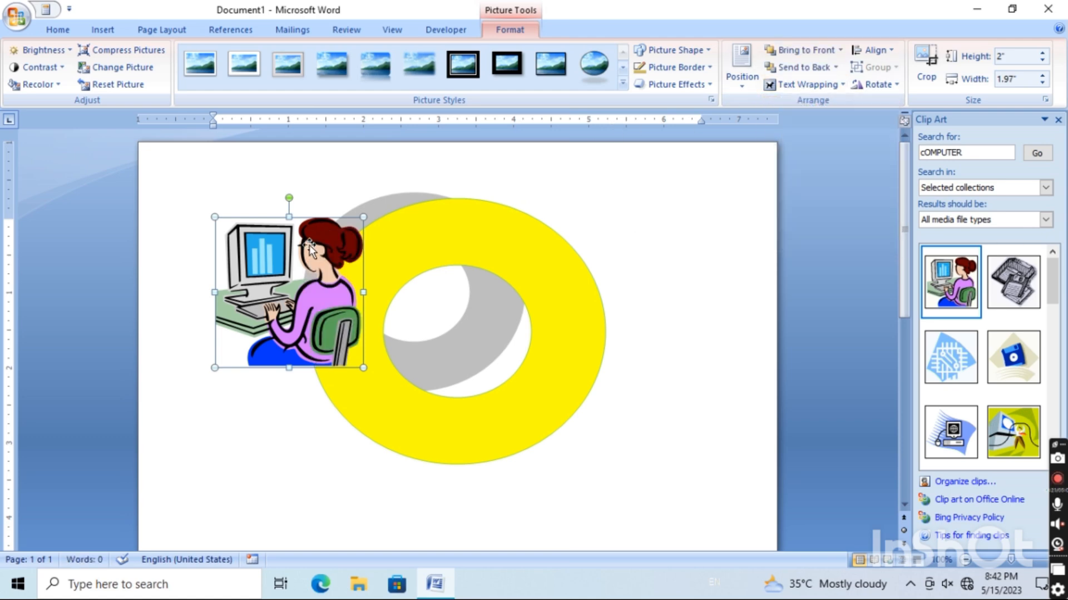
Step: Shrink the woman-at-computer clip and place it inside the donut's hole
{"action": "left_click_drag", "start_coordinate": [295, 264], "coordinate": [457, 299]}
{"action": "left_click_drag", "start_coordinate": [429, 396], "coordinate": [457, 341]}
{"action": "left_click_drag", "start_coordinate": [480, 299], "coordinate": [432, 322]}
Step: Draw a 4-point star about 0.59" by 0.59" on the left part of the yellow ring and fill it red
{"action": "left_click", "coordinate": [407, 241]}
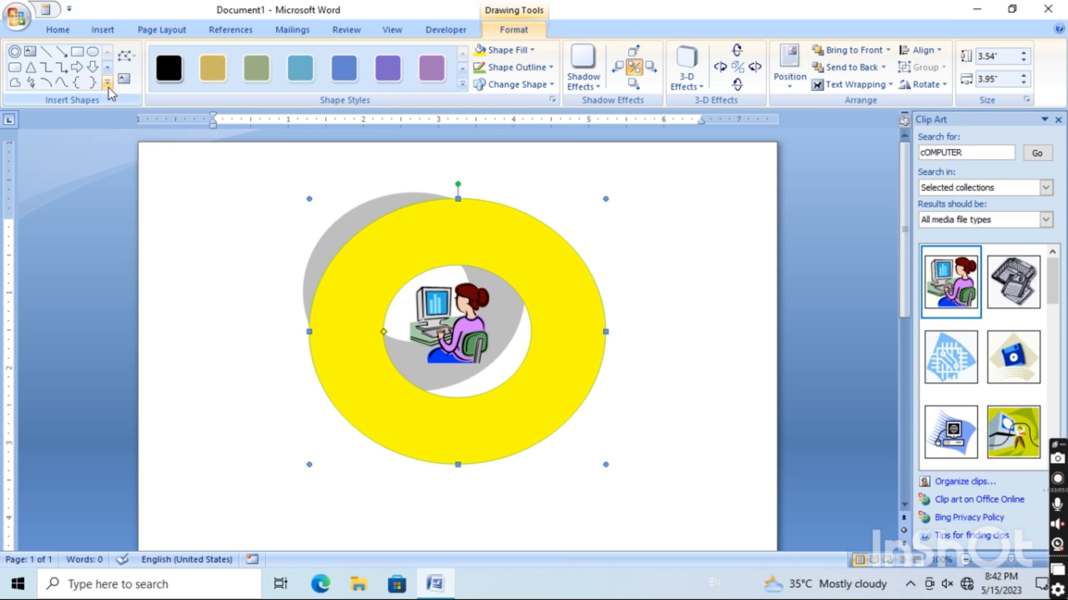
{"action": "left_click", "coordinate": [108, 85]}
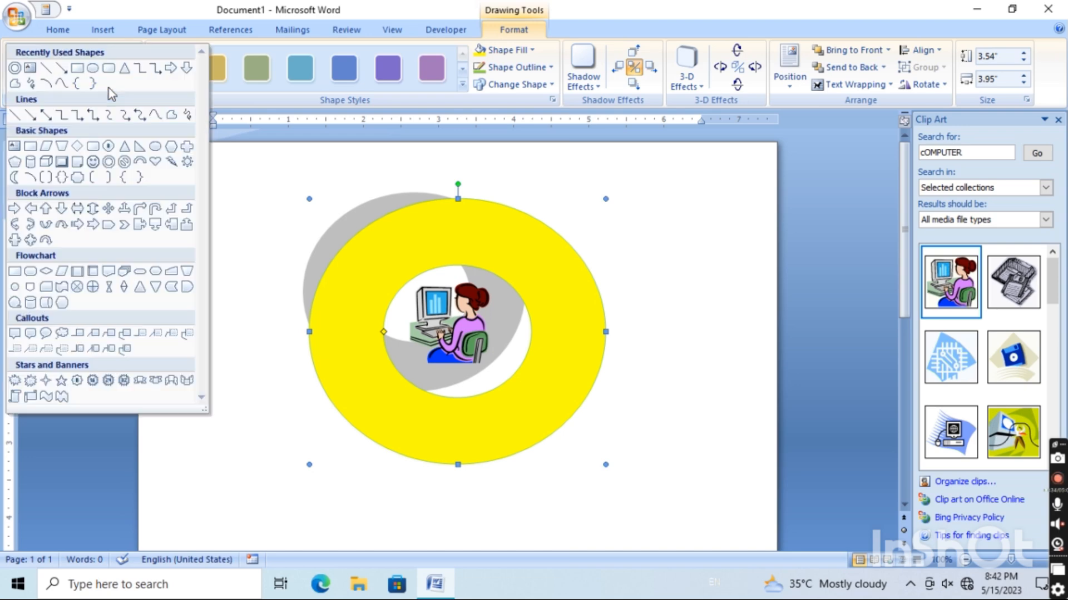
{"action": "left_click", "coordinate": [47, 381]}
{"action": "left_click_drag", "start_coordinate": [333, 301], "coordinate": [378, 346]}
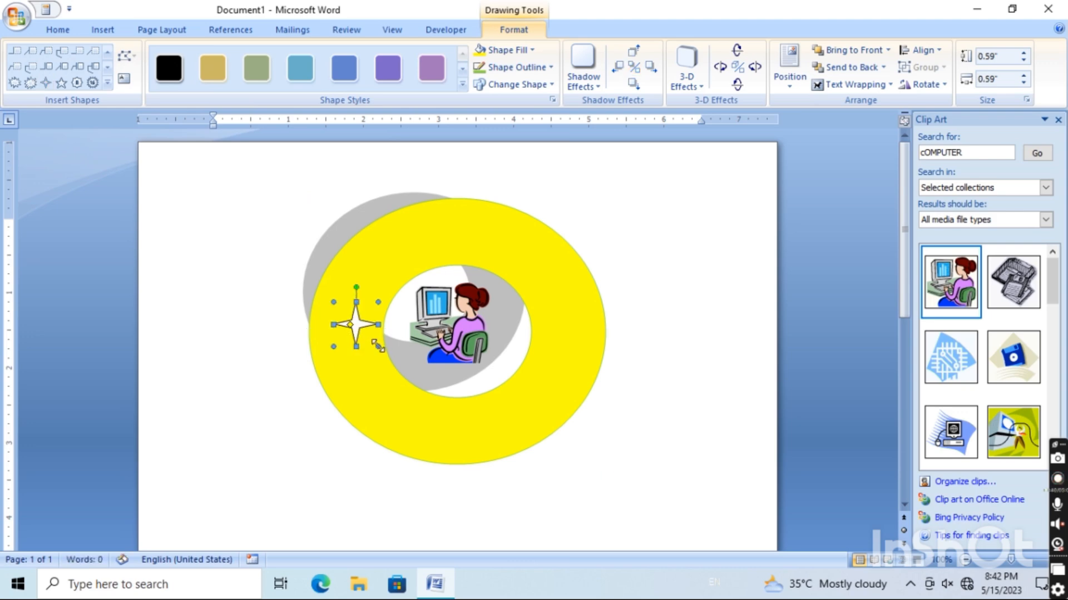
{"action": "left_click", "coordinate": [531, 51]}
{"action": "left_click", "coordinate": [490, 167]}
Step: Place copies of the red star on the upper, right and lower parts of the yellow ring
{"action": "left_click_drag", "start_coordinate": [355, 322], "coordinate": [515, 262]}
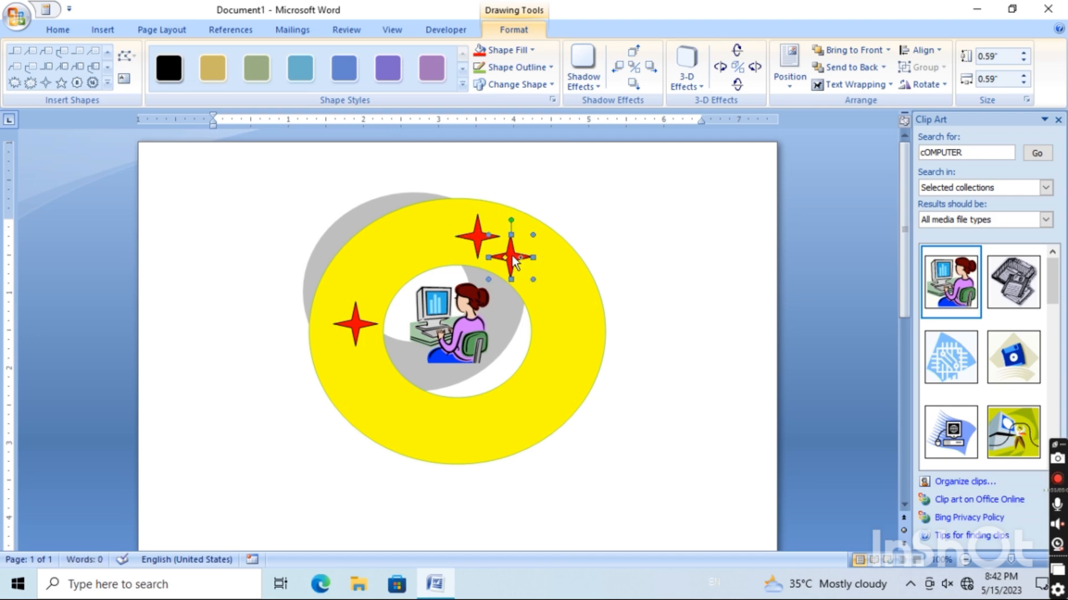
{"action": "left_click_drag", "start_coordinate": [568, 314], "coordinate": [566, 312]}
{"action": "left_click_drag", "start_coordinate": [511, 257], "coordinate": [492, 425]}
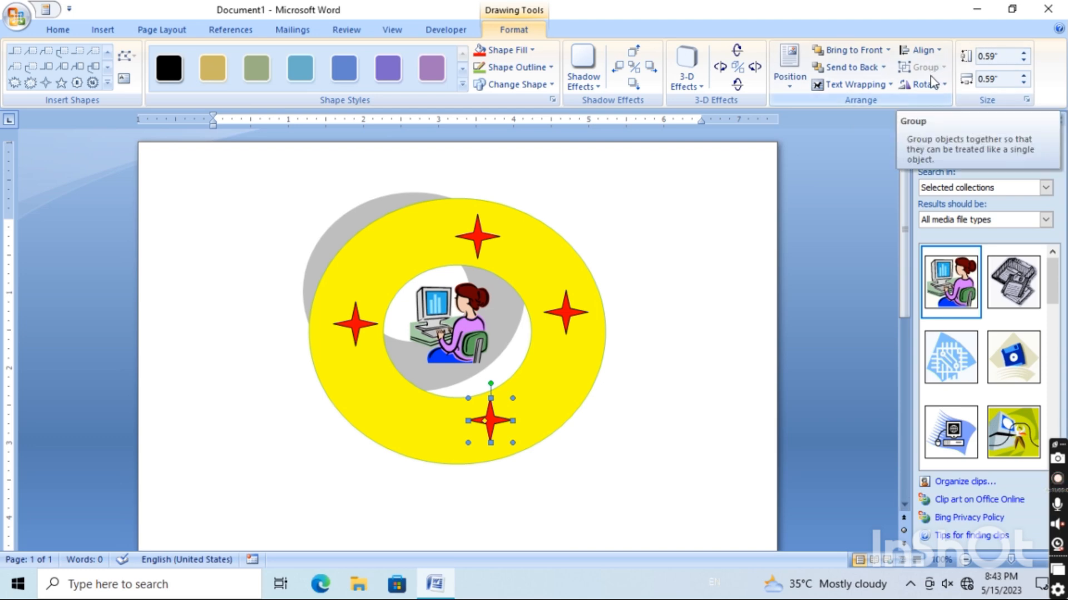
Step: Draw a parallelogram about 2.09" high and 1.53" wide left of the donut and apply the light purple shape style
{"action": "left_click", "coordinate": [108, 83]}
{"action": "left_click", "coordinate": [47, 148]}
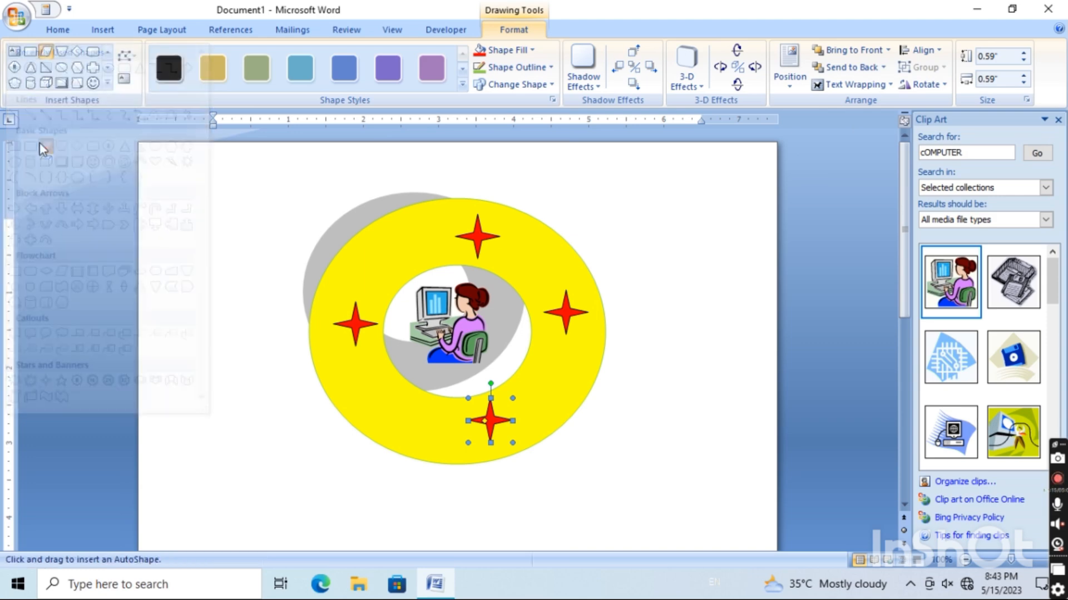
{"action": "left_click_drag", "start_coordinate": [164, 214], "coordinate": [279, 372]}
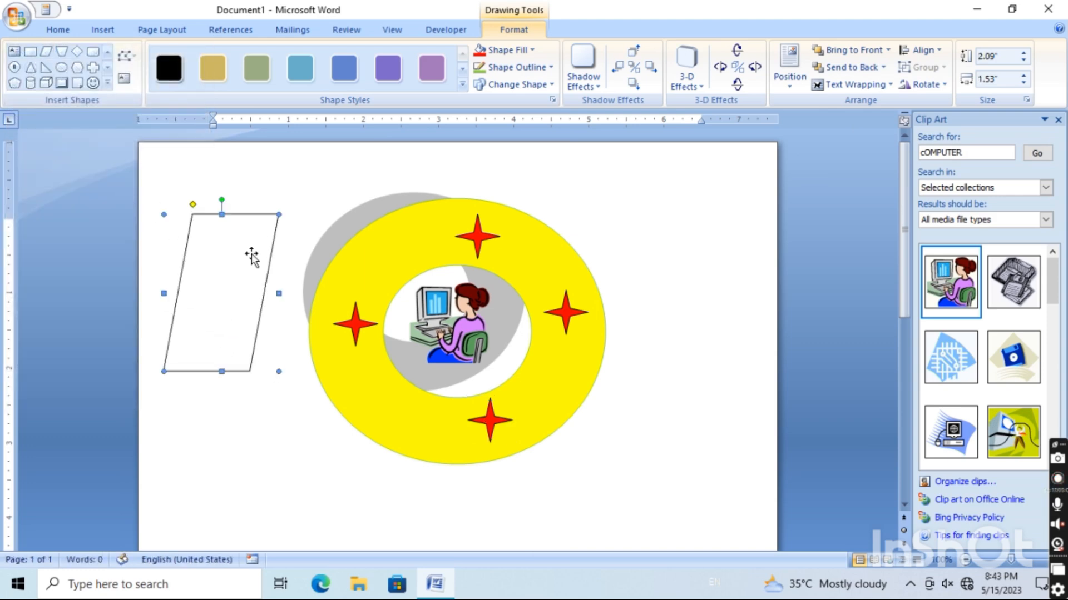
{"action": "left_click", "coordinate": [432, 68]}
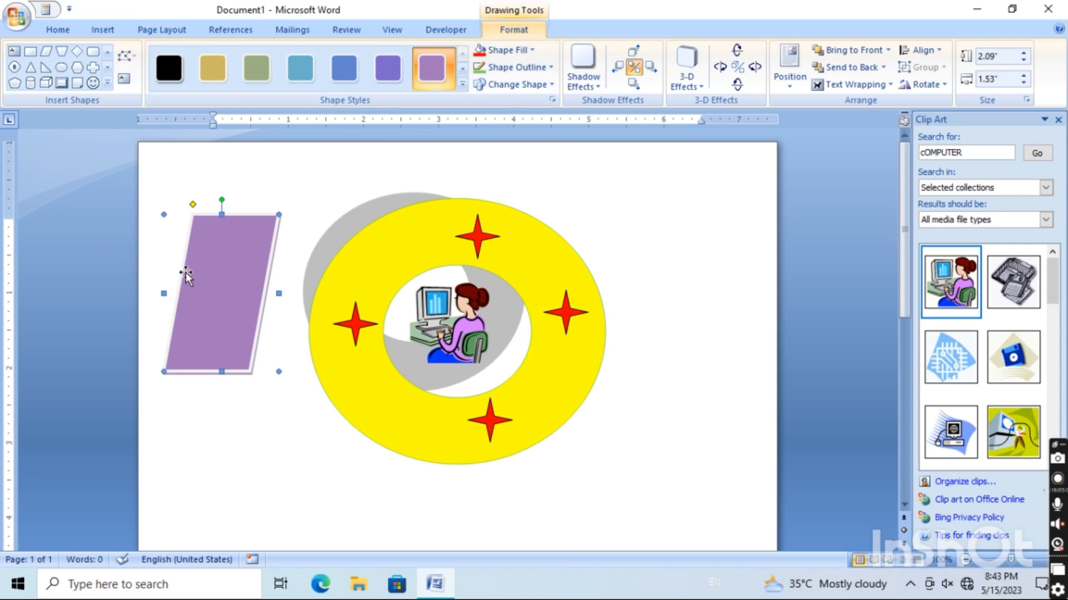
Step: Copy the purple parallelogram onto the middle of the donut and give the copy the teal-blue shape style
{"action": "left_click_drag", "start_coordinate": [226, 283], "coordinate": [448, 311], "text": "ctrl"}
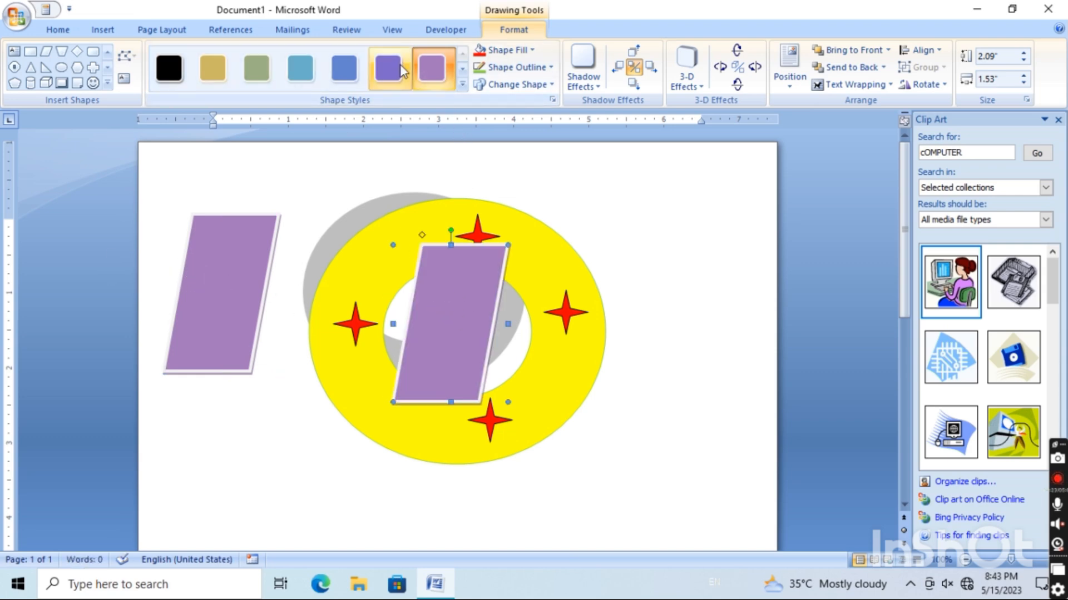
{"action": "left_click", "coordinate": [301, 68]}
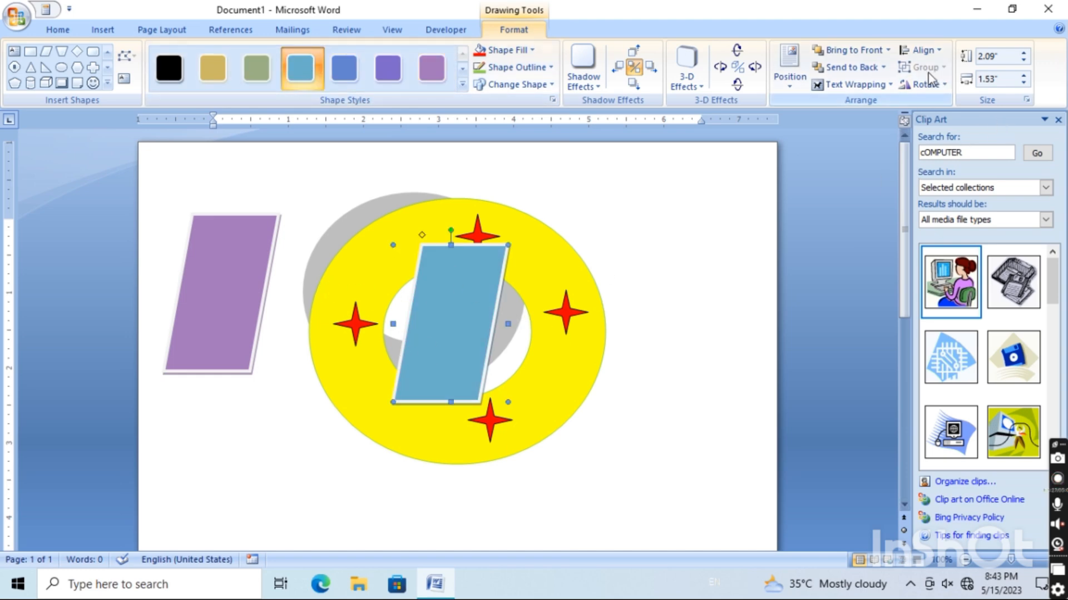
Step: Group the purple and teal-blue parallelograms and move the group down and to the right over the donut's lower half
{"action": "left_click", "coordinate": [663, 294]}
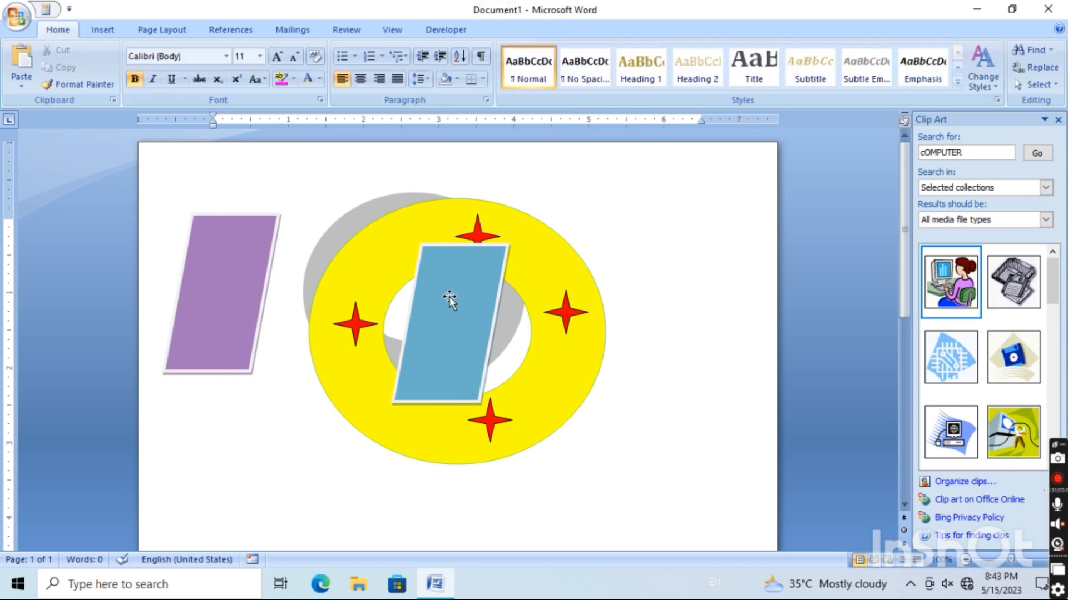
{"action": "left_click", "coordinate": [449, 296]}
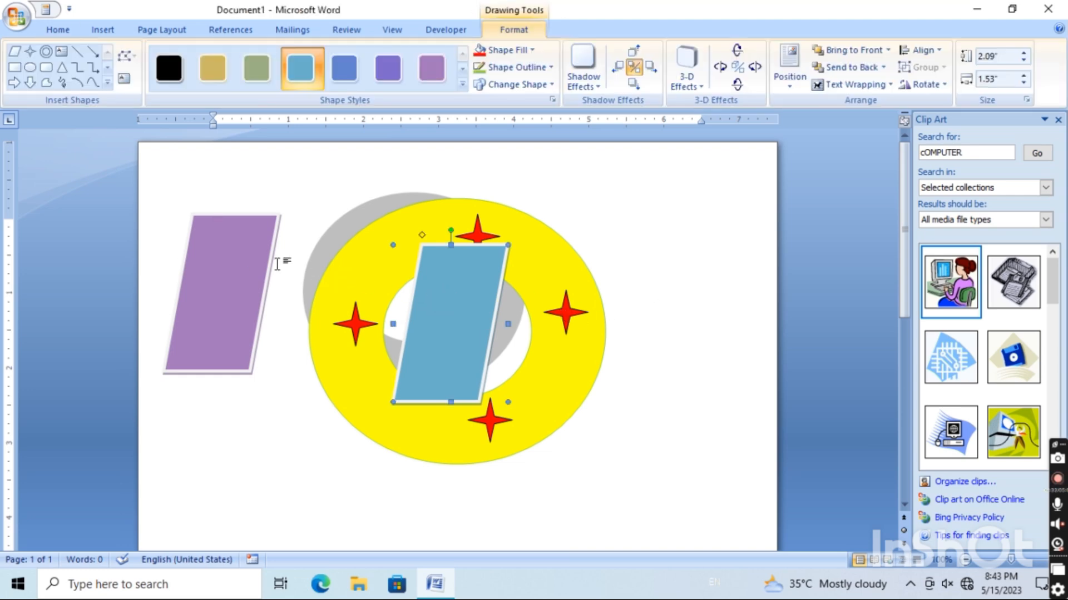
{"action": "left_click", "coordinate": [221, 257], "text": "shift"}
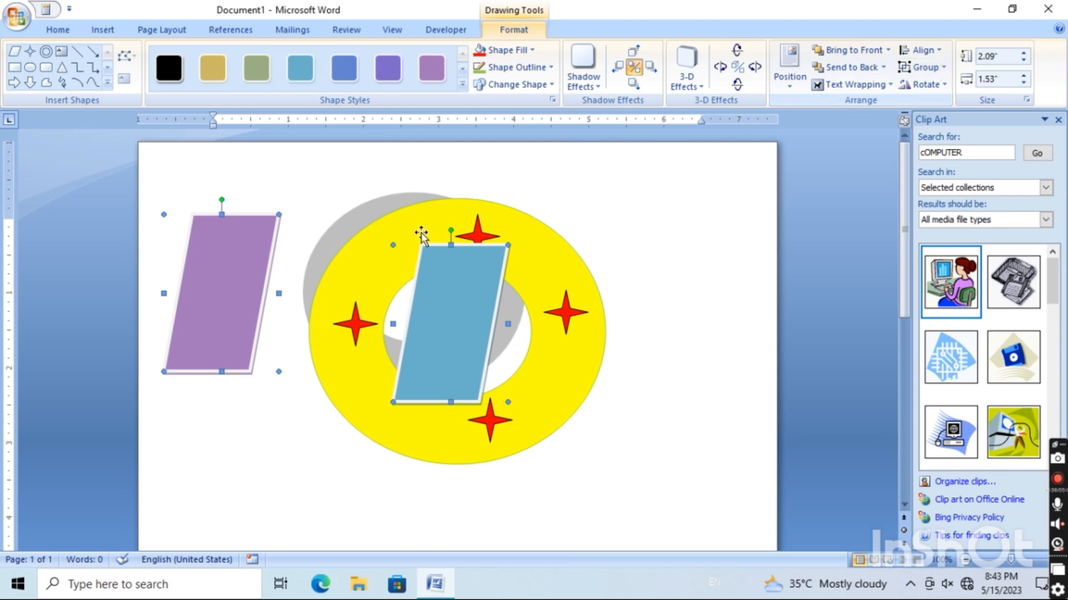
{"action": "left_click", "coordinate": [942, 68]}
{"action": "left_click", "coordinate": [923, 83]}
{"action": "left_click_drag", "start_coordinate": [442, 313], "coordinate": [554, 450]}
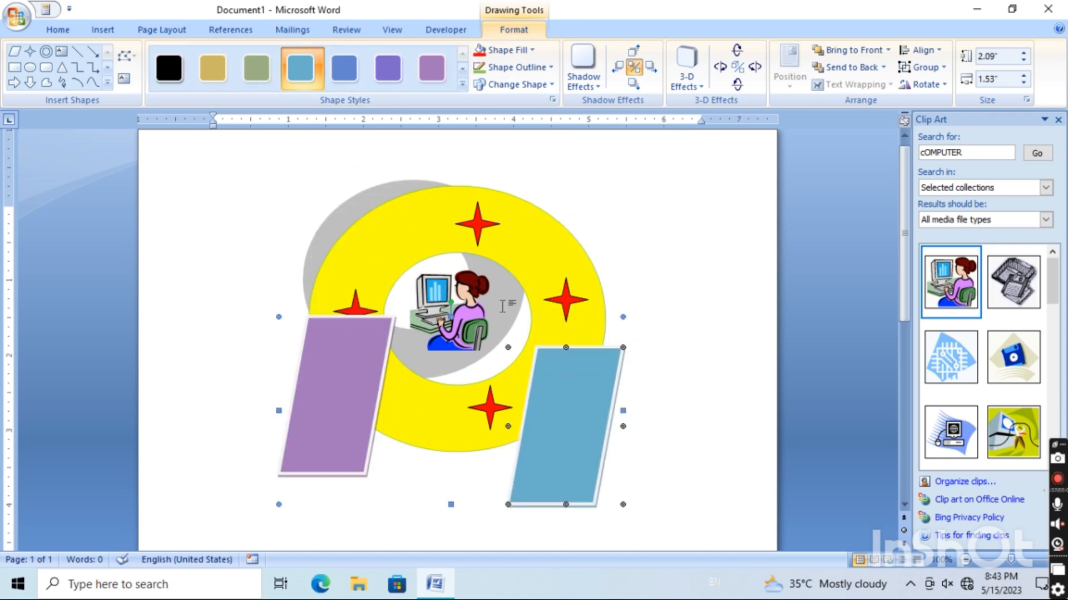
Step: Create a new blank document and insert a Hierarchy SmartArt graphic from the Hierarchy category
{"action": "key", "text": "ctrl+n"}
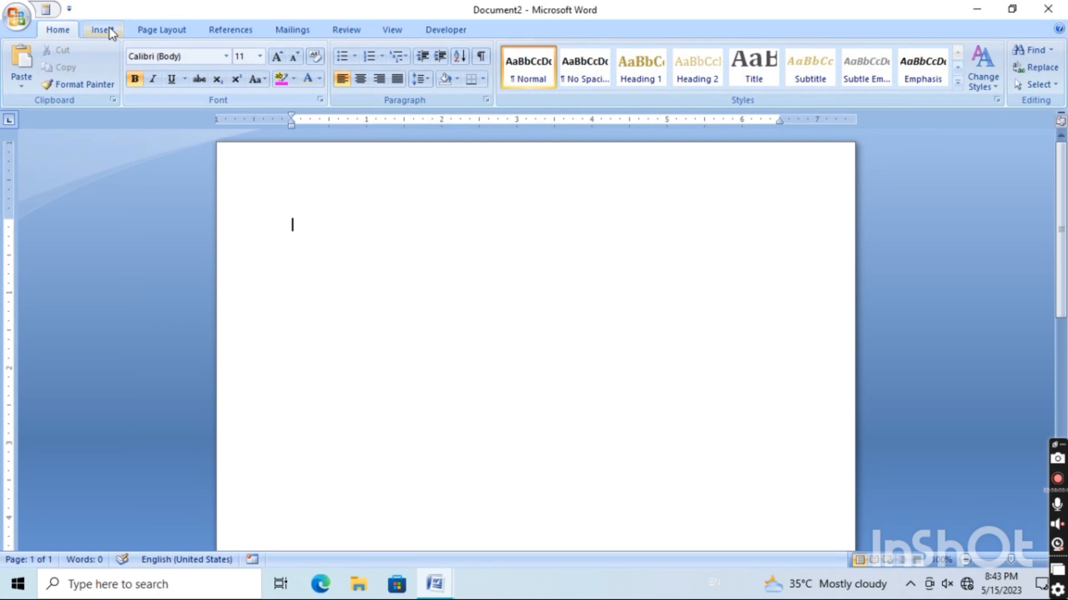
{"action": "left_click", "coordinate": [101, 31]}
{"action": "left_click", "coordinate": [278, 68]}
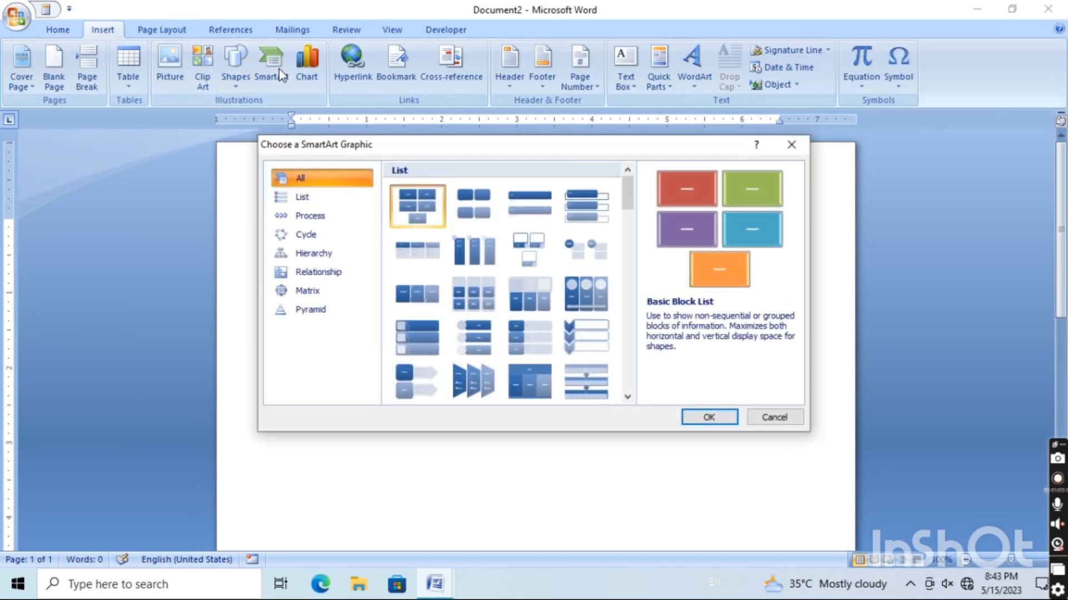
{"action": "left_click", "coordinate": [322, 257]}
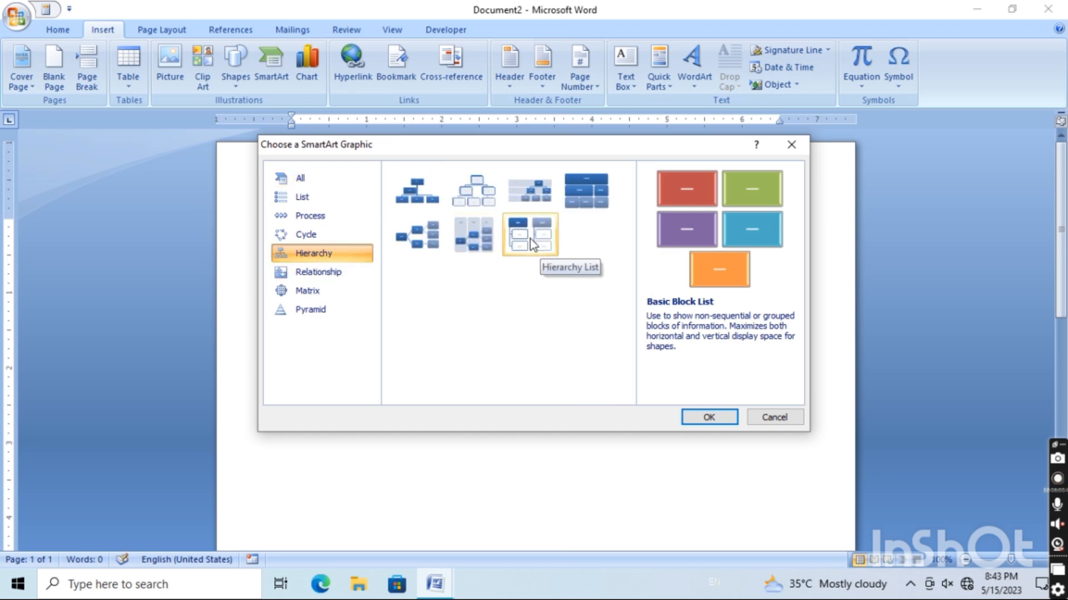
{"action": "left_click", "coordinate": [471, 203]}
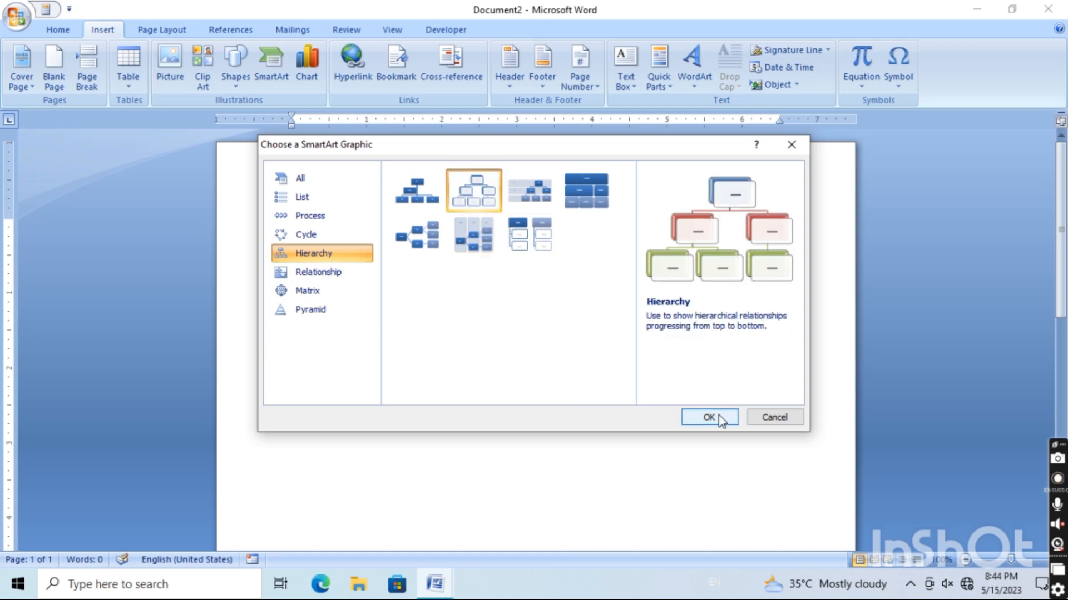
{"action": "left_click", "coordinate": [692, 412]}
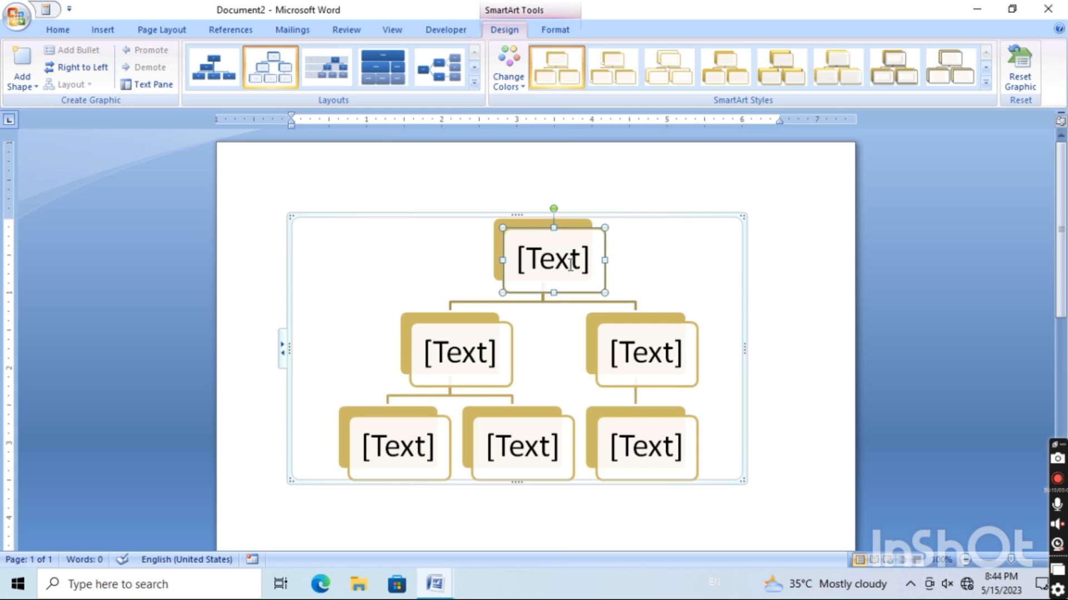
Step: Label the hierarchy's top box "computer" and the two second-level boxes "input" and "output"
{"action": "type", "text": "co"}
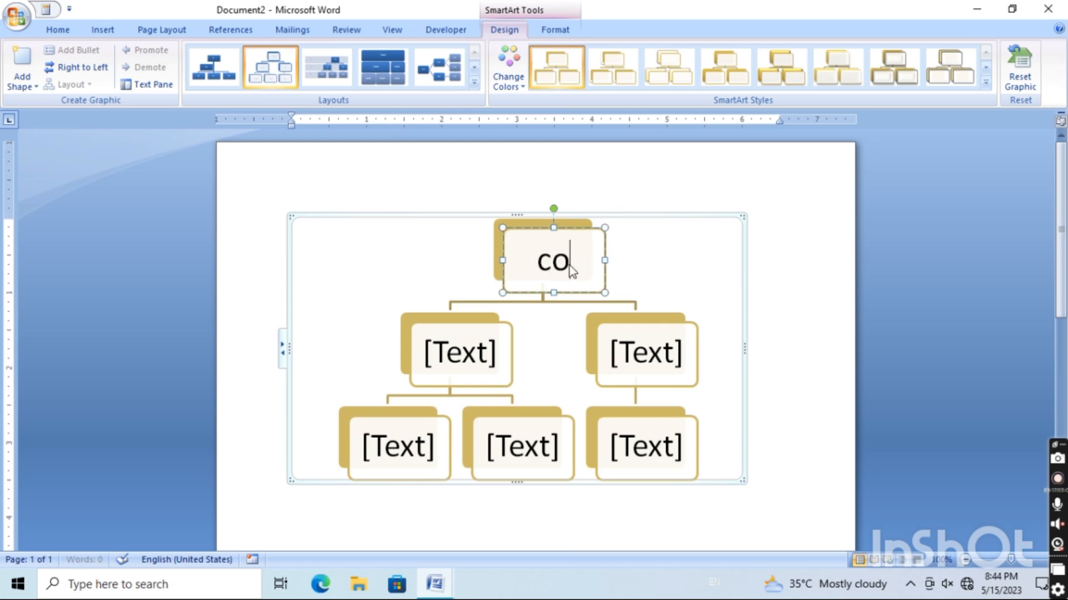
{"action": "type", "text": "mputer"}
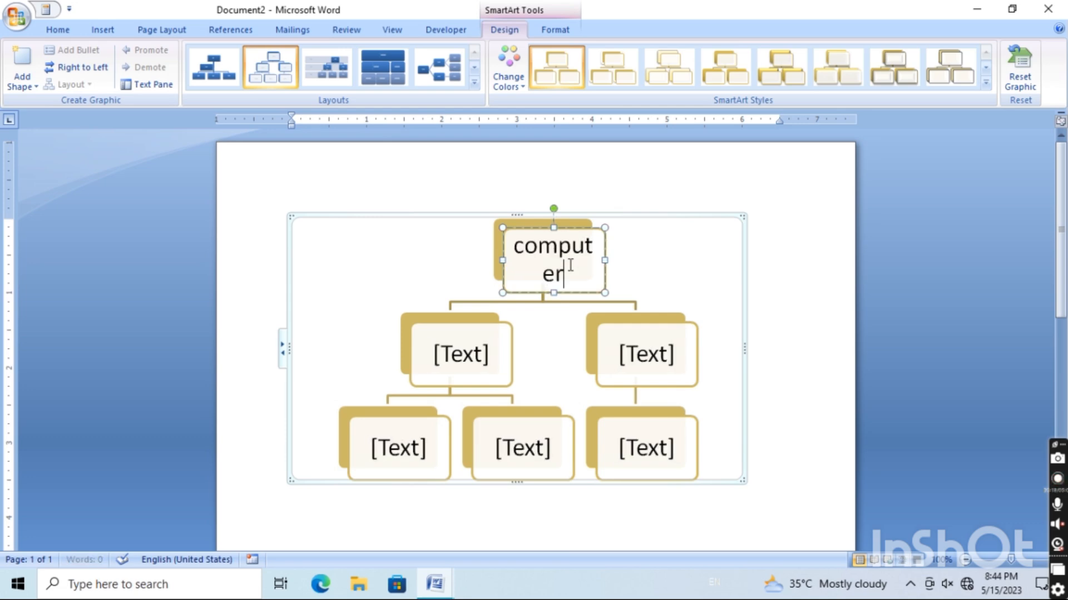
{"action": "left_click", "coordinate": [461, 358]}
{"action": "type", "text": "input"}
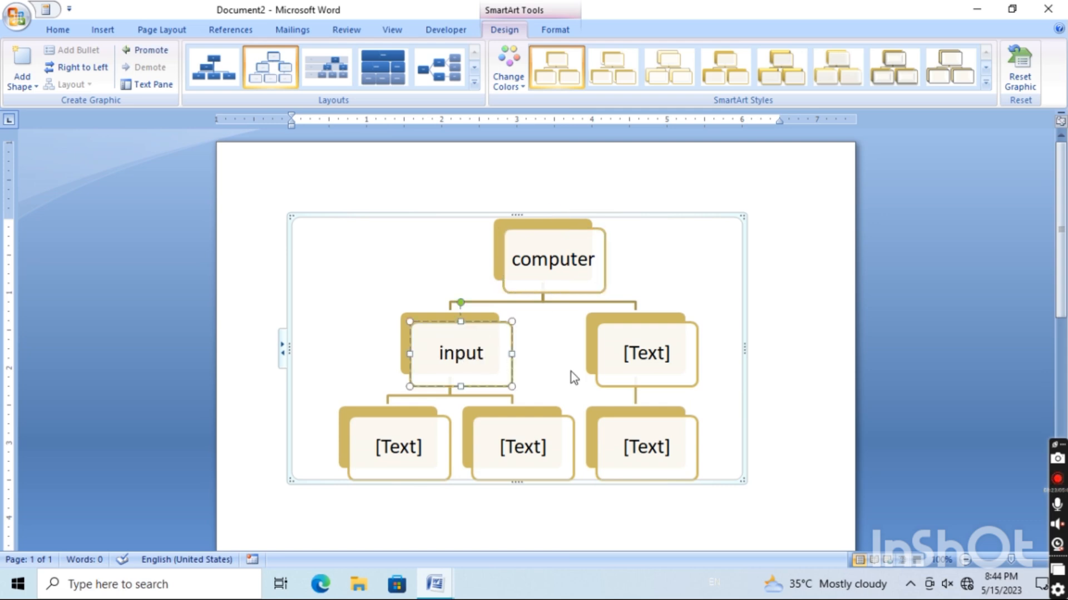
{"action": "left_click", "coordinate": [614, 359]}
{"action": "type", "text": "op"}
{"action": "key", "text": "BackSpace"}
{"action": "type", "text": "utput"}
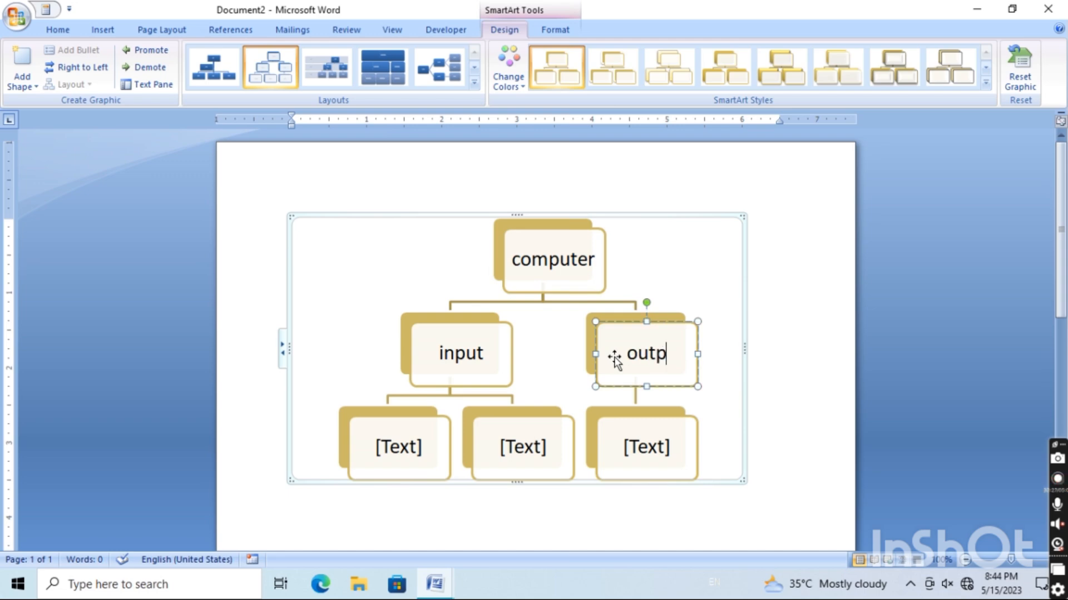
Step: Label the bottom-level boxes "mouse" and "keyboard" under input and "printer" under output
{"action": "left_click", "coordinate": [425, 459]}
{"action": "type", "text": "mouse"}
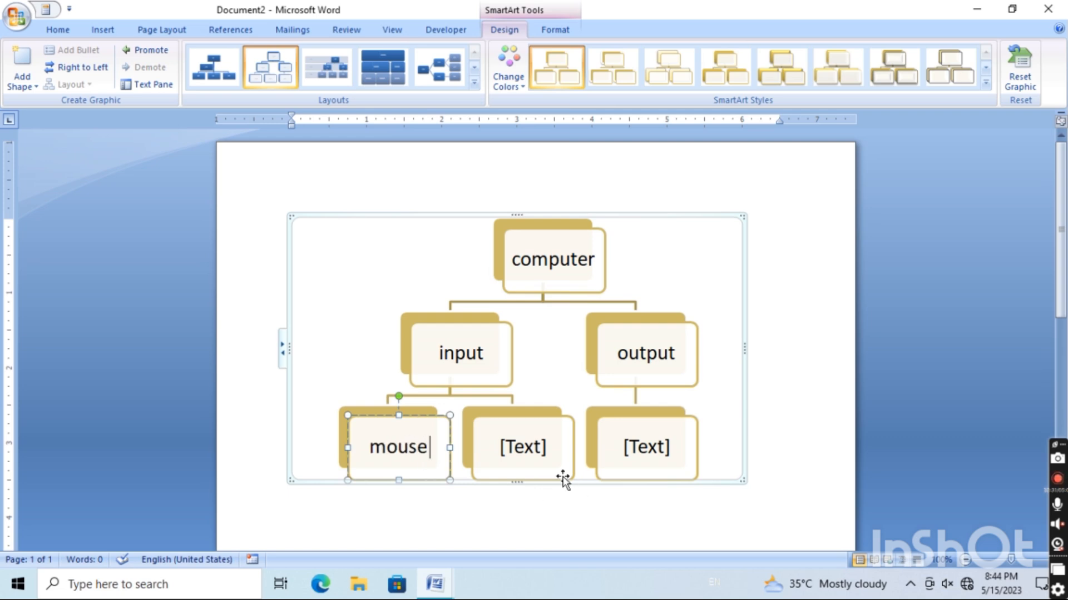
{"action": "left_click", "coordinate": [541, 463]}
{"action": "type", "text": "keh"}
{"action": "key", "text": "BackSpace"}
{"action": "type", "text": "yboard"}
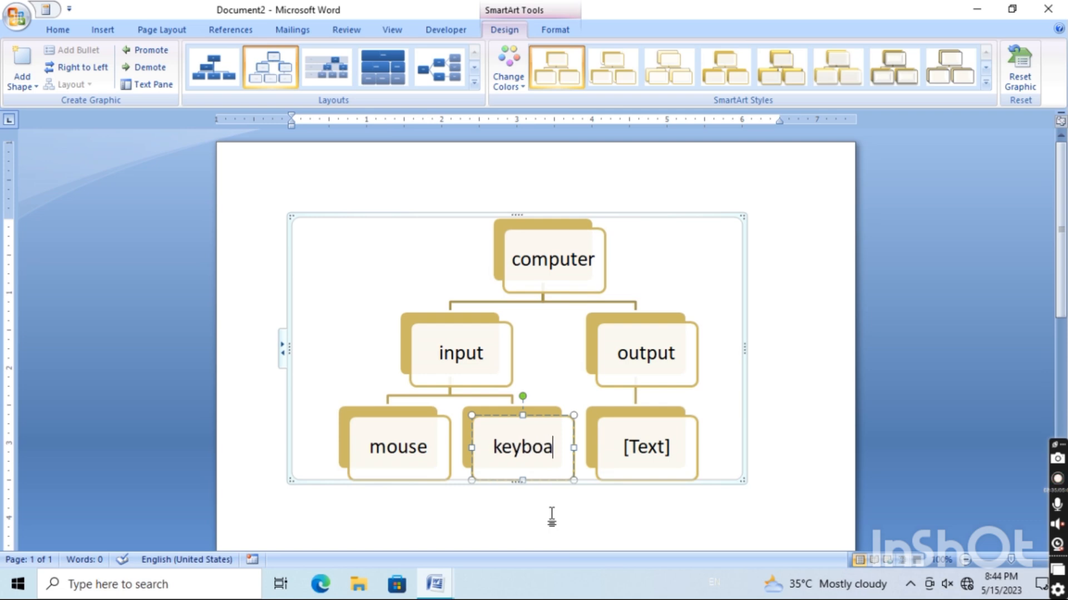
{"action": "left_click", "coordinate": [673, 457]}
{"action": "type", "text": "printer"}
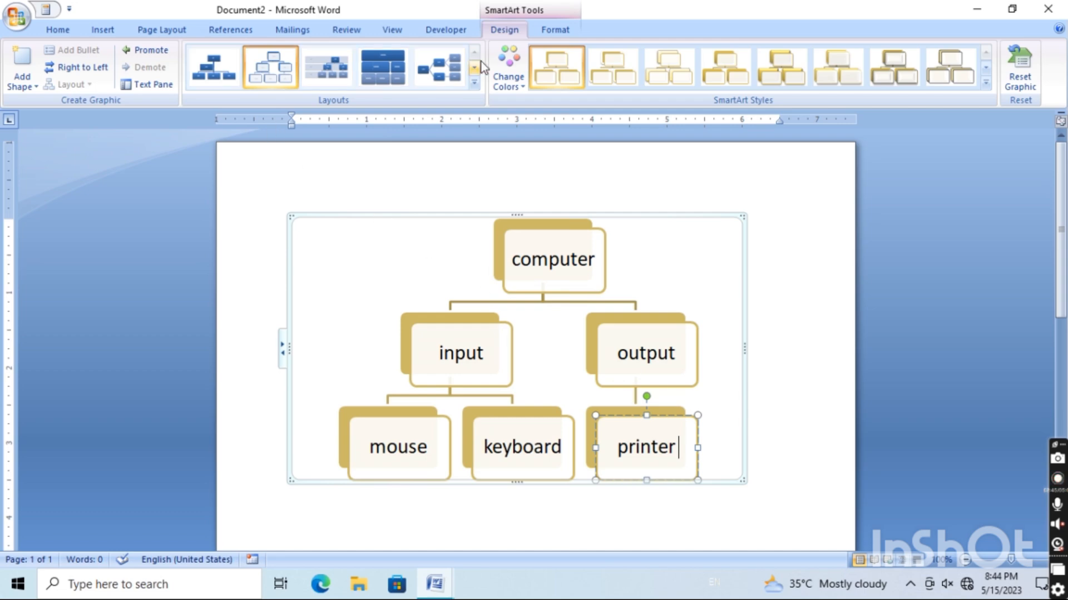
Step: Apply the tilted 3-D SmartArt style with glossy gold bevelled boxes to the hierarchy, keeping its colors
{"action": "left_click", "coordinate": [506, 69]}
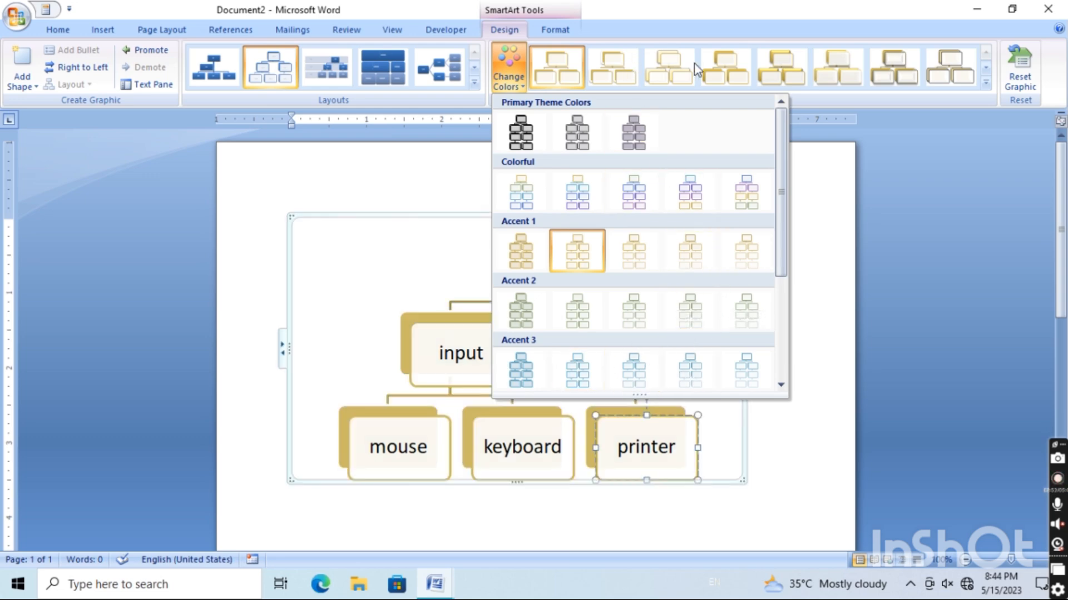
{"action": "left_click", "coordinate": [986, 85]}
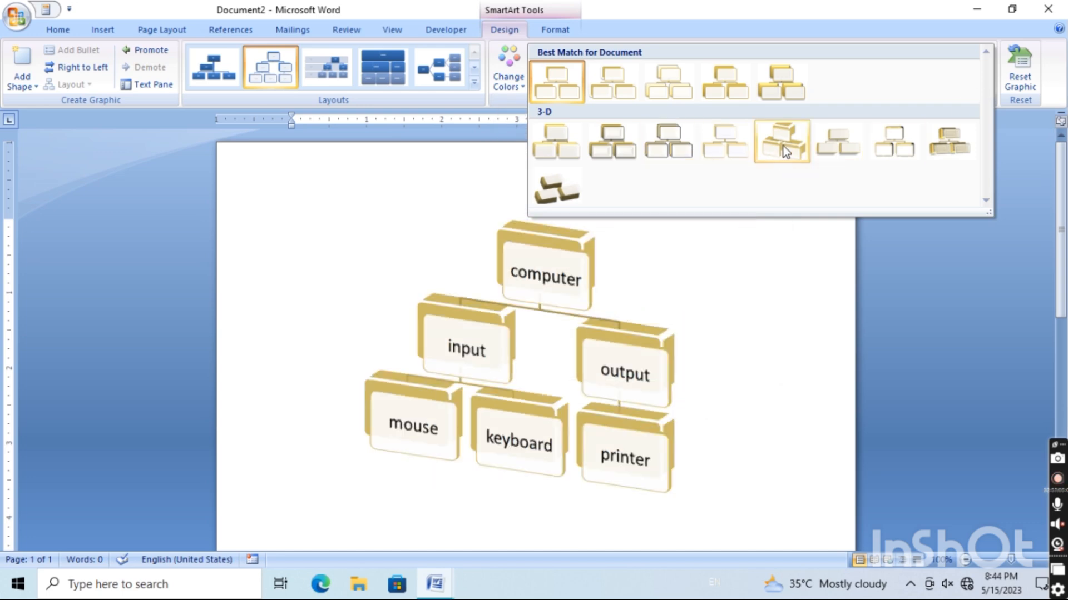
{"action": "left_click", "coordinate": [934, 146]}
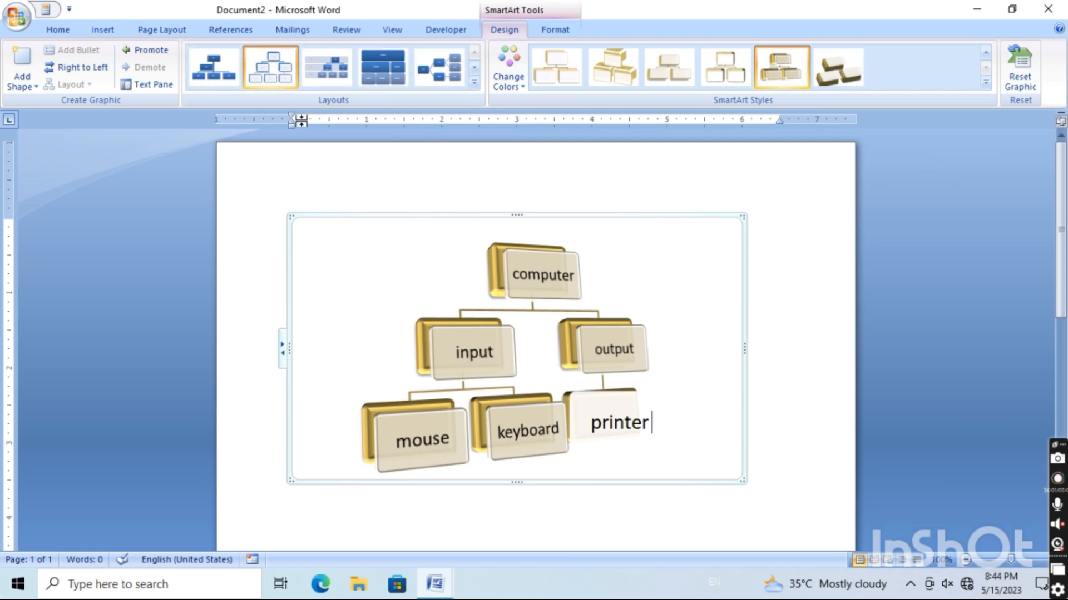
Step: Insert a Relationship SmartArt graphic made of two arrows pointing toward each other
{"action": "left_click", "coordinate": [102, 30]}
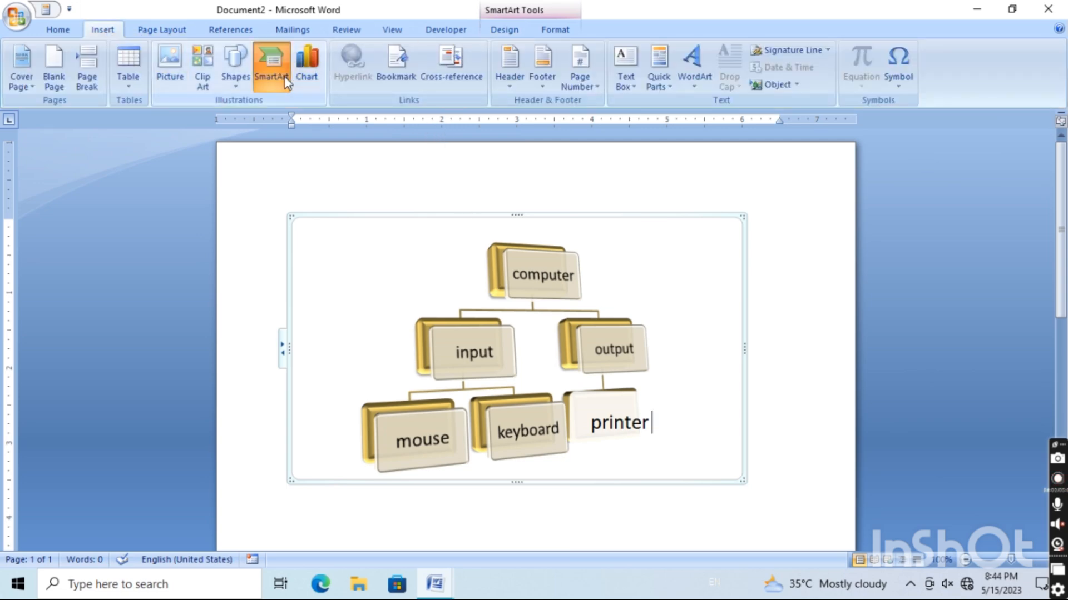
{"action": "left_click", "coordinate": [281, 75]}
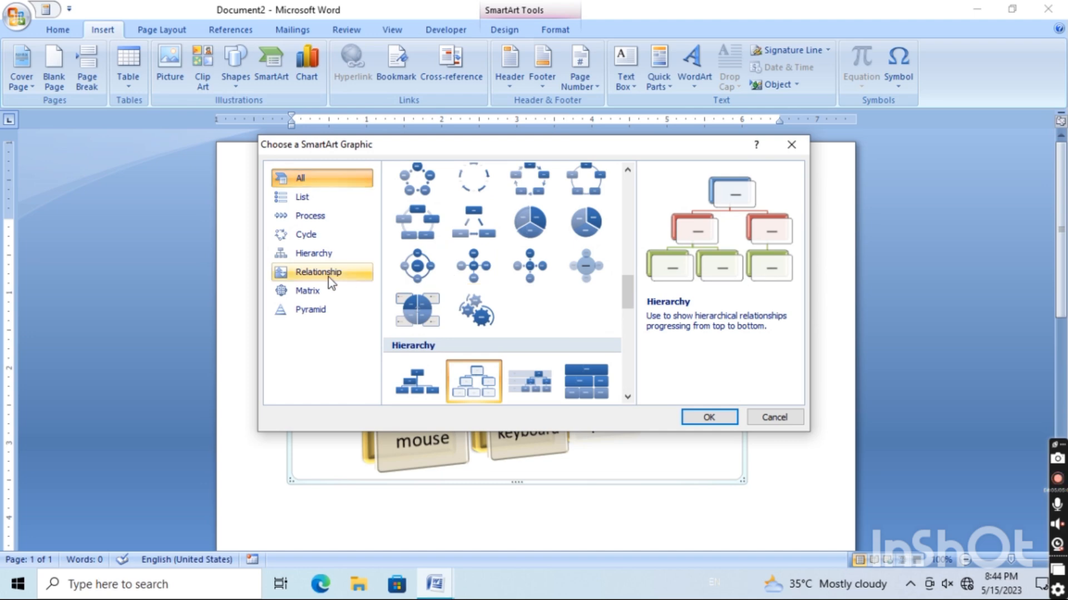
{"action": "left_click", "coordinate": [313, 253]}
{"action": "left_click", "coordinate": [318, 272]}
{"action": "left_click", "coordinate": [473, 234]}
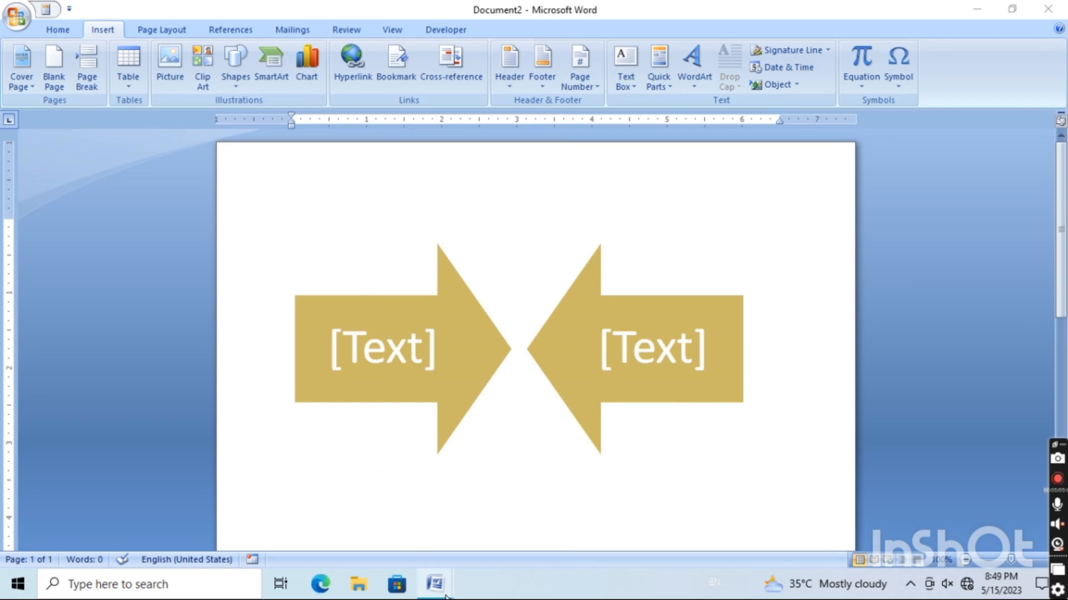
Step: Switch to Document4, replace the Hindi, English and Science marks list with a stacked column chart, and close its Excel data sheet
{"action": "mouse_move", "coordinate": [445, 595]}
{"action": "left_click", "coordinate": [508, 518]}
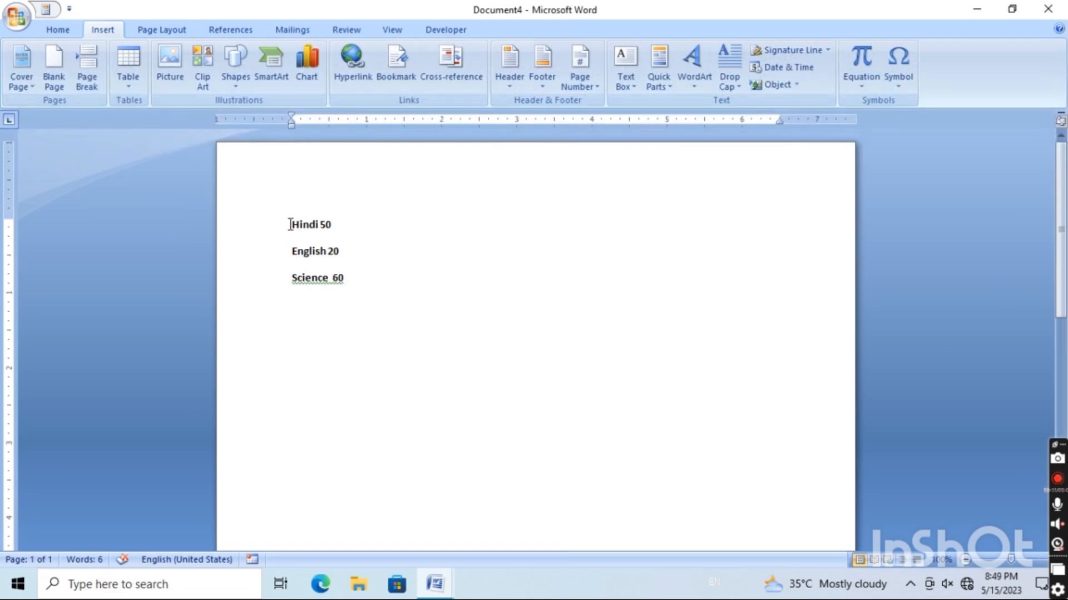
{"action": "left_click_drag", "start_coordinate": [289, 224], "coordinate": [369, 319]}
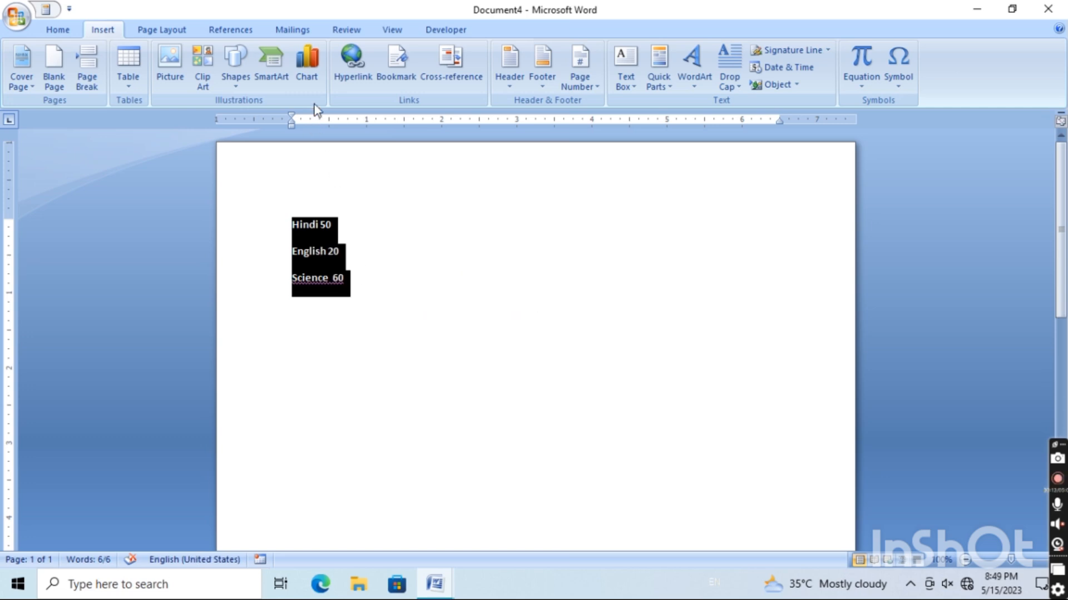
{"action": "left_click", "coordinate": [309, 80]}
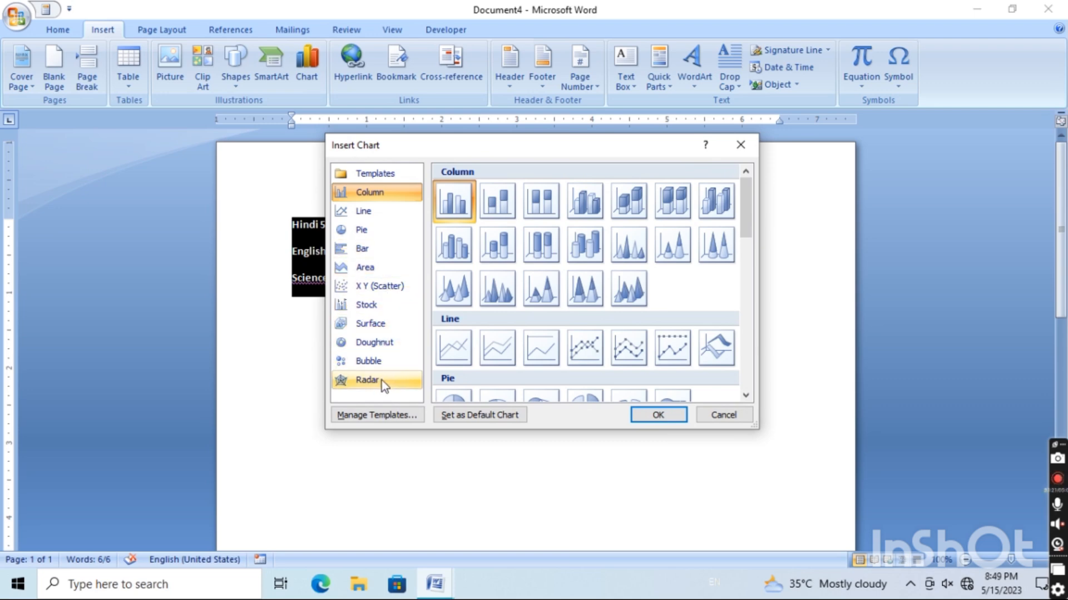
{"action": "left_click", "coordinate": [491, 209]}
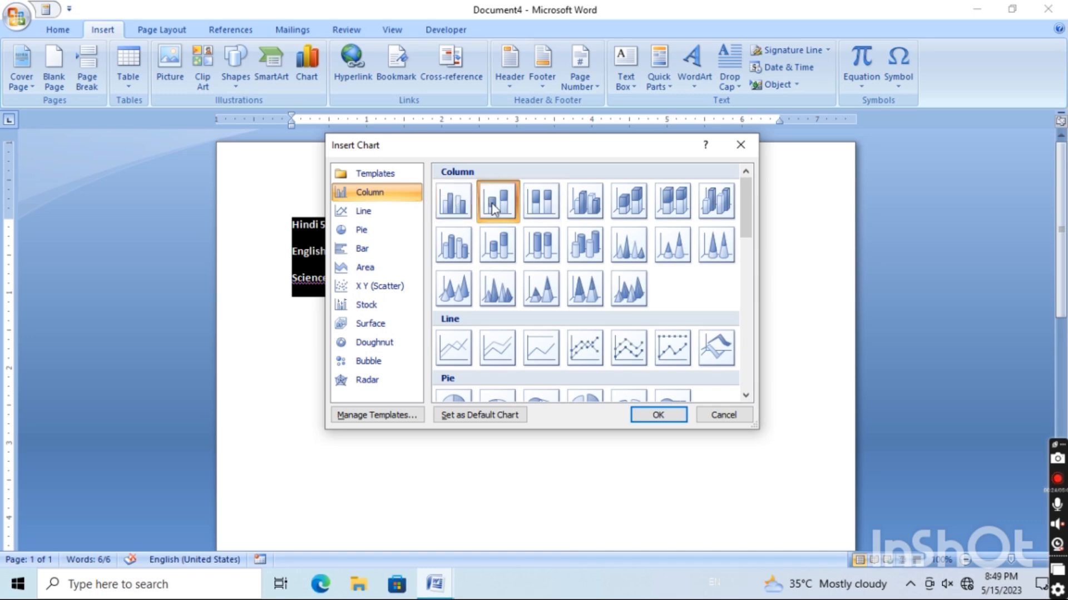
{"action": "left_click", "coordinate": [662, 414]}
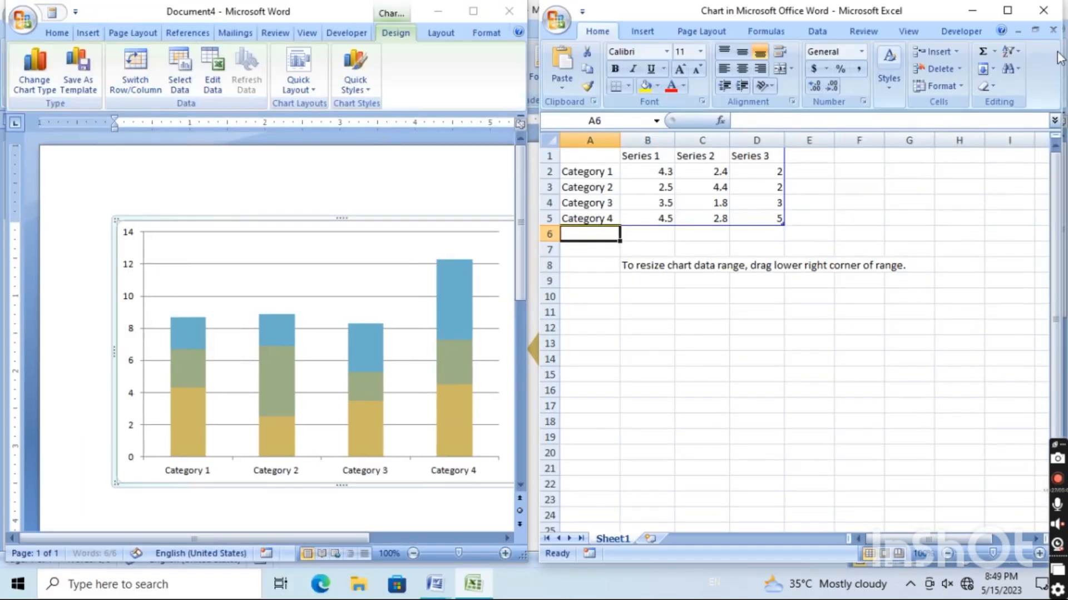
{"action": "left_click", "coordinate": [1044, 10]}
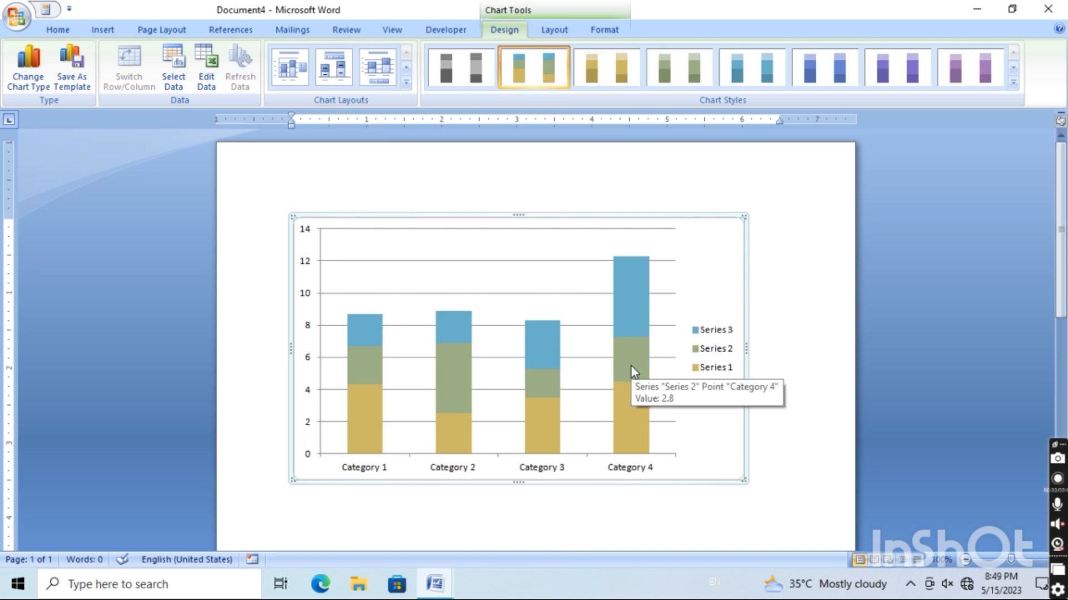
Step: Try the purple black-background style on the chart, and replace it with the gold style from the same row
{"action": "mouse_move", "coordinate": [634, 416]}
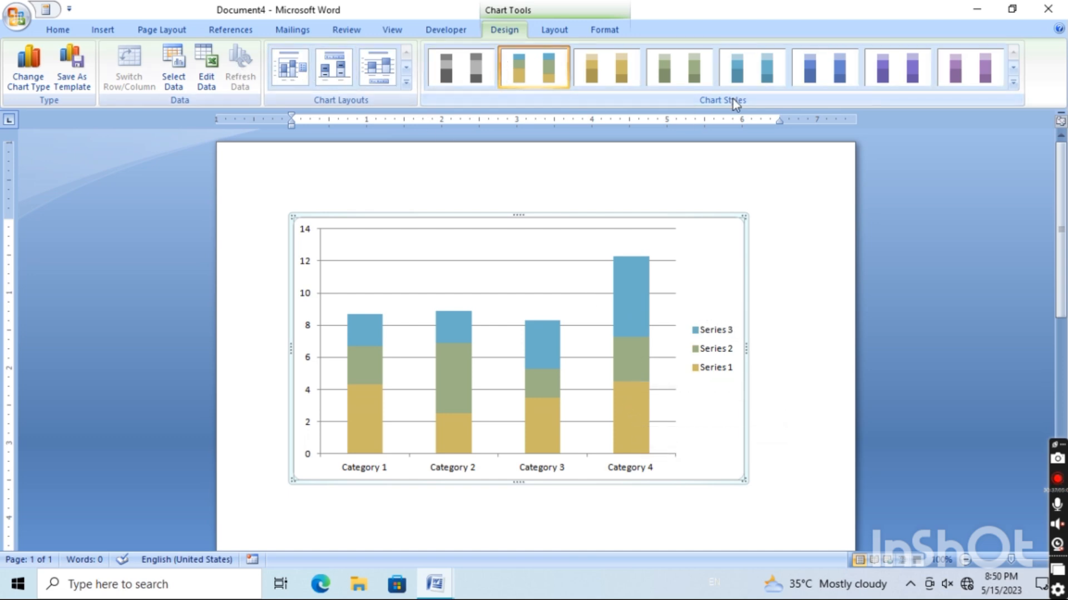
{"action": "left_click", "coordinate": [1017, 84]}
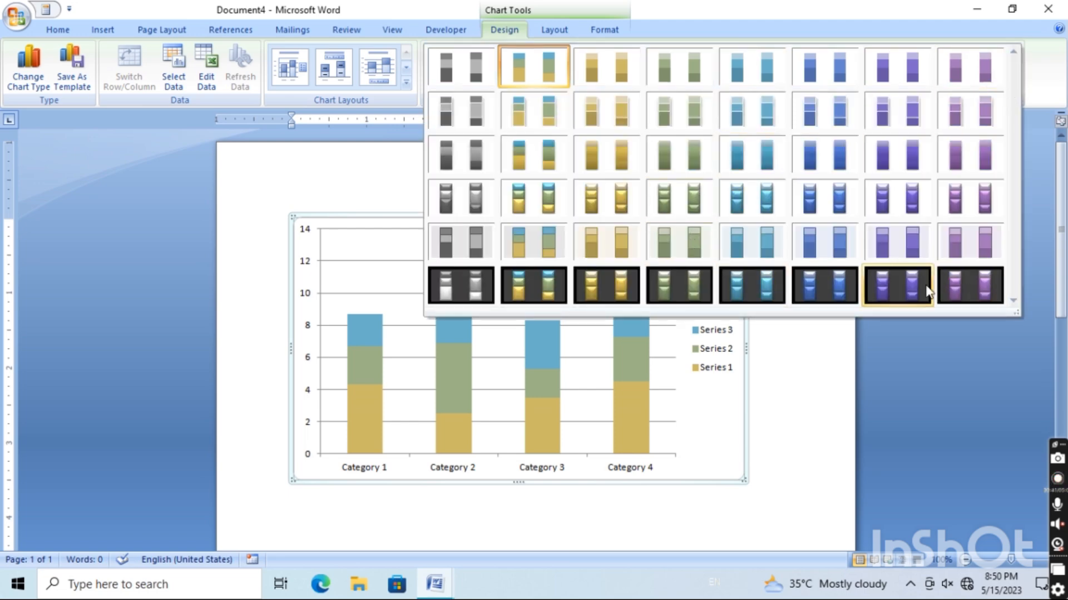
{"action": "left_click", "coordinate": [898, 284]}
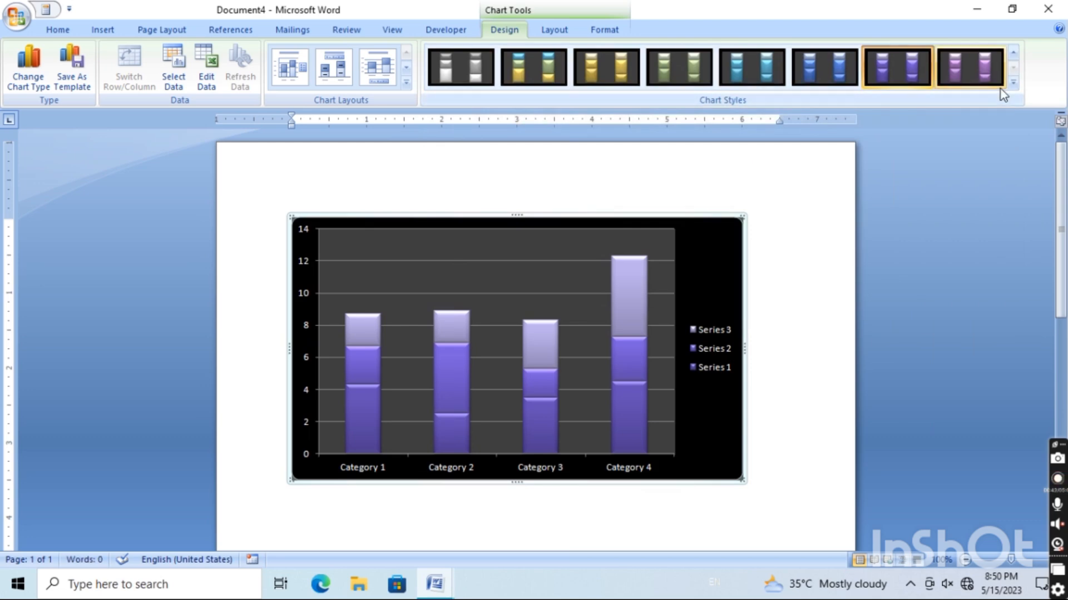
{"action": "left_click", "coordinate": [1012, 83]}
{"action": "left_click", "coordinate": [610, 282]}
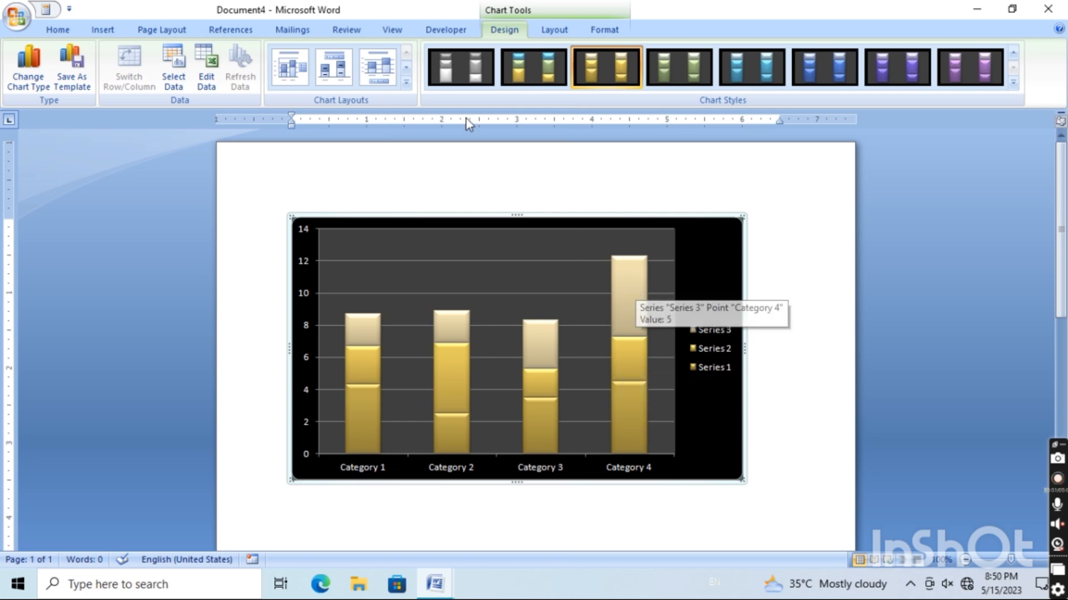
Step: Apply the chart layout with a chart title, a vertical axis title and a data table beneath the columns
{"action": "left_click", "coordinate": [405, 81]}
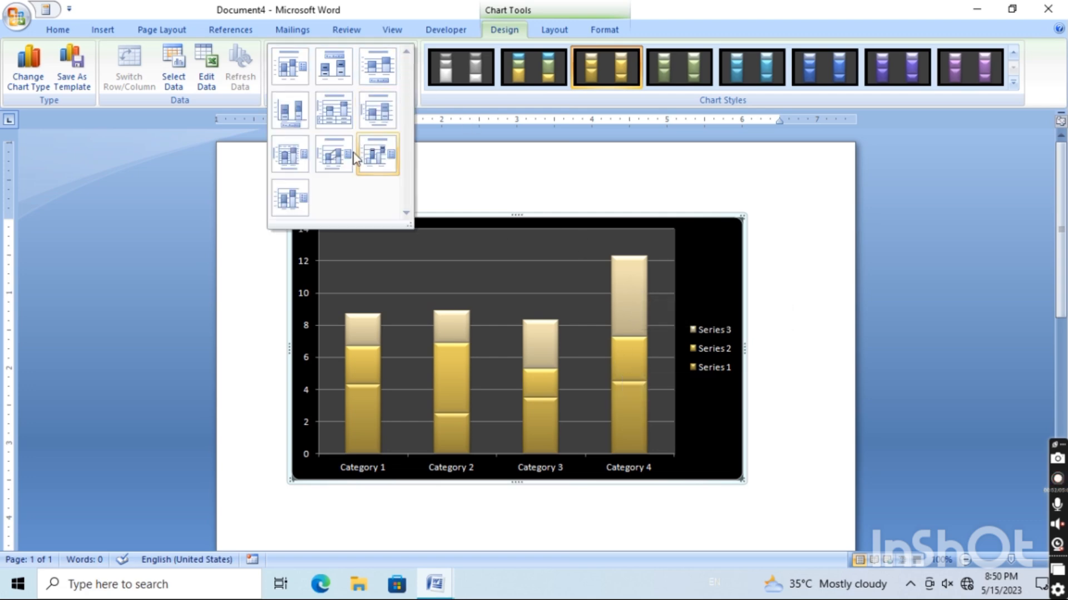
{"action": "left_click", "coordinate": [333, 125]}
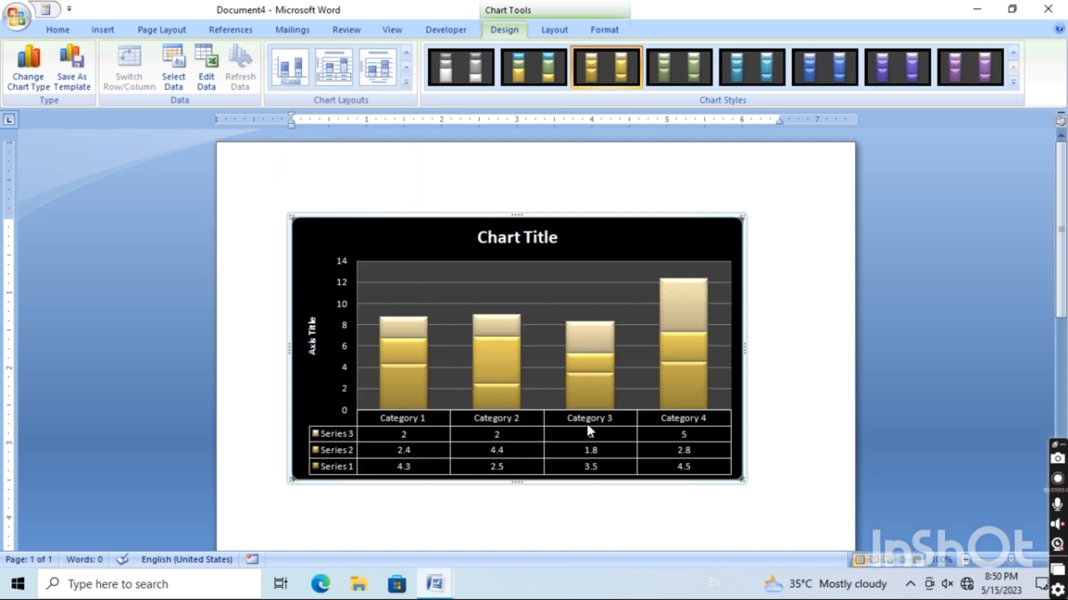
Step: Change the stacked column chart's type to a 3-D pie chart
{"action": "left_click", "coordinate": [22, 69]}
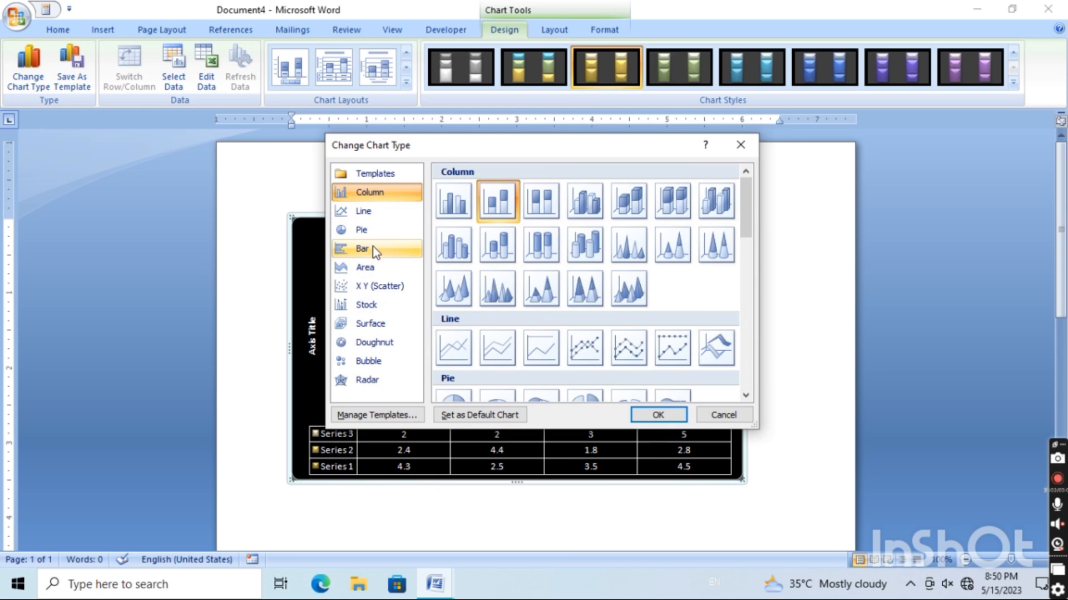
{"action": "left_click", "coordinate": [374, 250]}
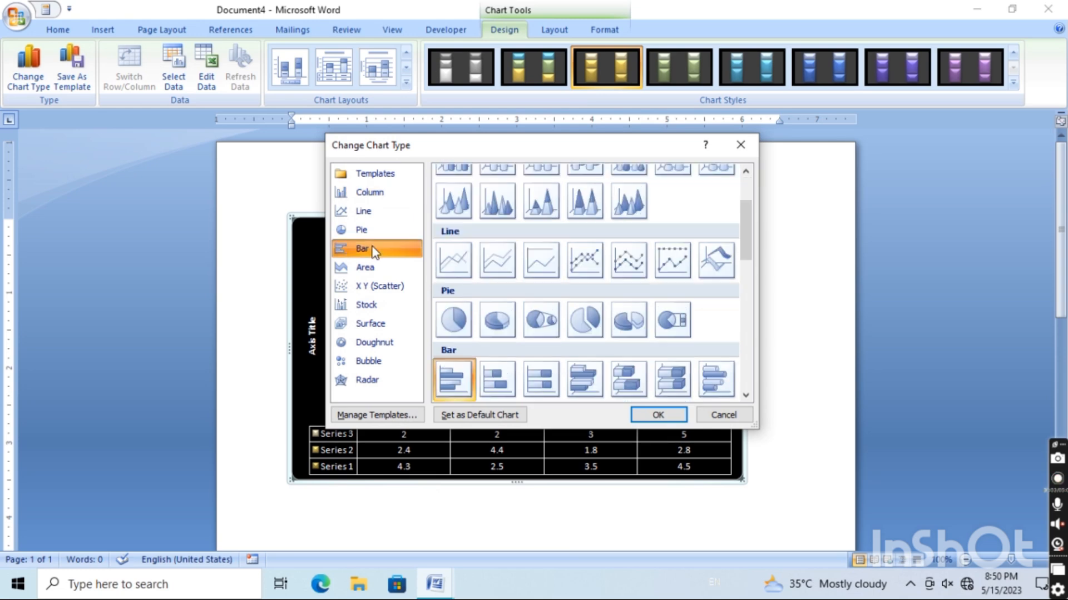
{"action": "left_click", "coordinate": [496, 322]}
{"action": "left_click", "coordinate": [657, 416]}
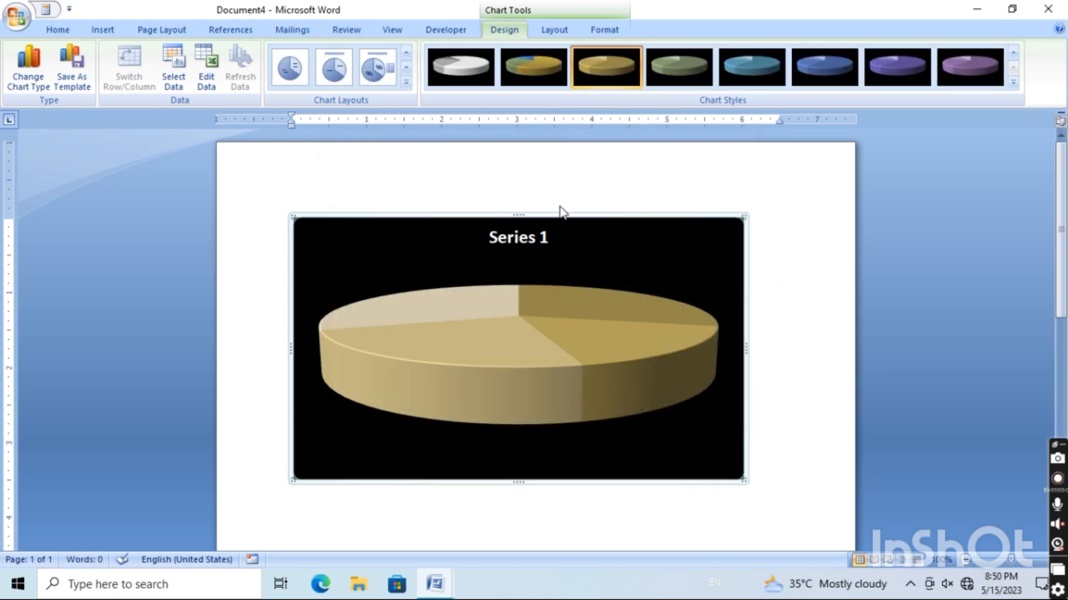
Step: Change the pie chart's type to the bubble chart with the 3-D effect
{"action": "left_click", "coordinate": [29, 78]}
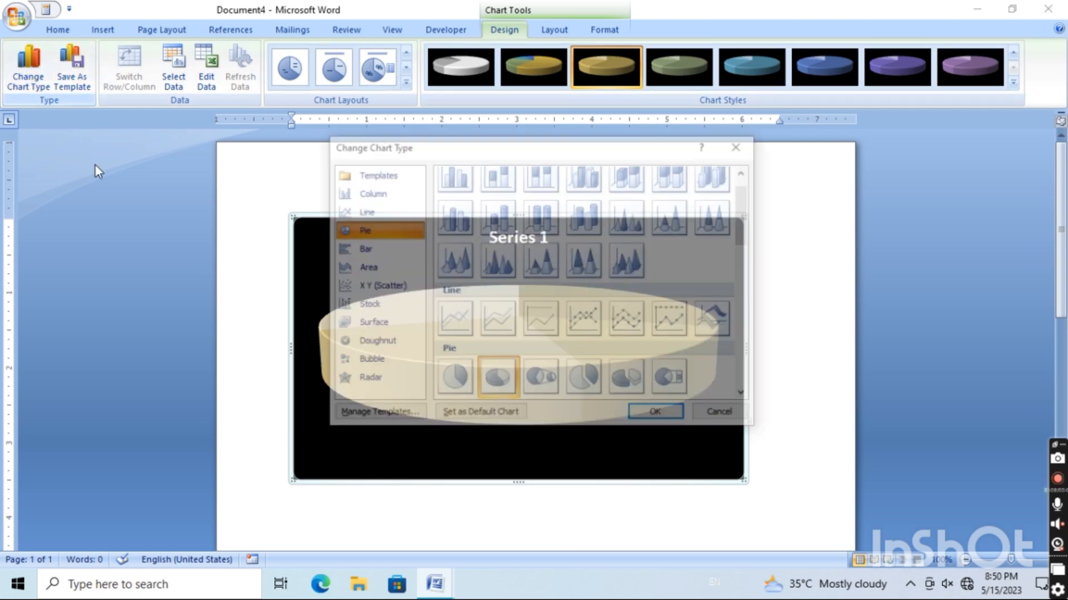
{"action": "left_click", "coordinate": [370, 305]}
{"action": "scroll", "coordinate": [606, 258], "scroll_direction": "down", "scroll_amount": 3}
{"action": "scroll", "coordinate": [606, 258], "scroll_direction": "down", "scroll_amount": 3}
{"action": "left_click", "coordinate": [499, 319]}
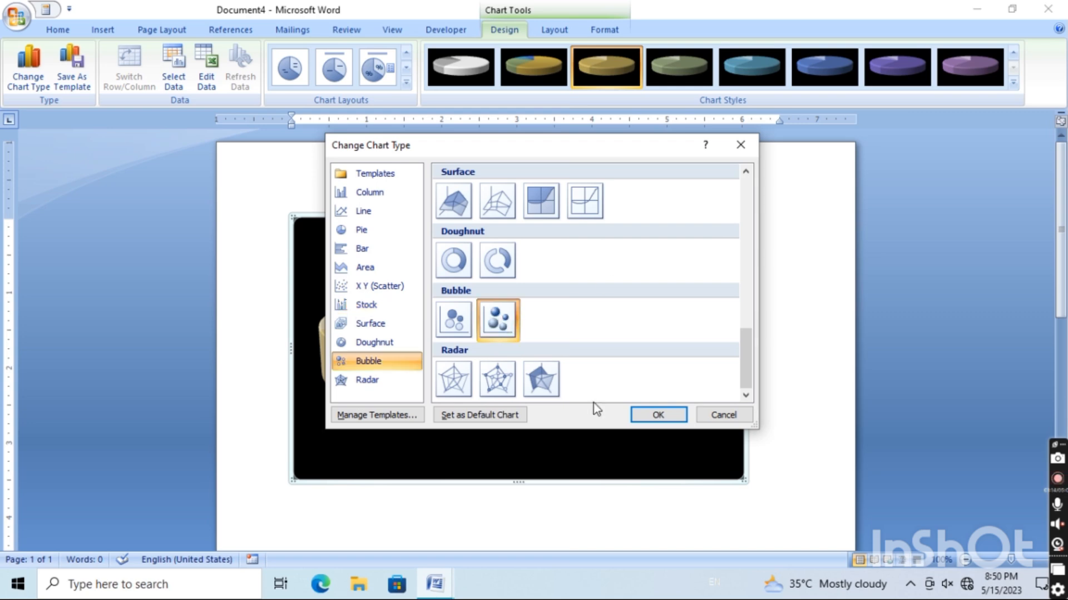
{"action": "left_click", "coordinate": [659, 416]}
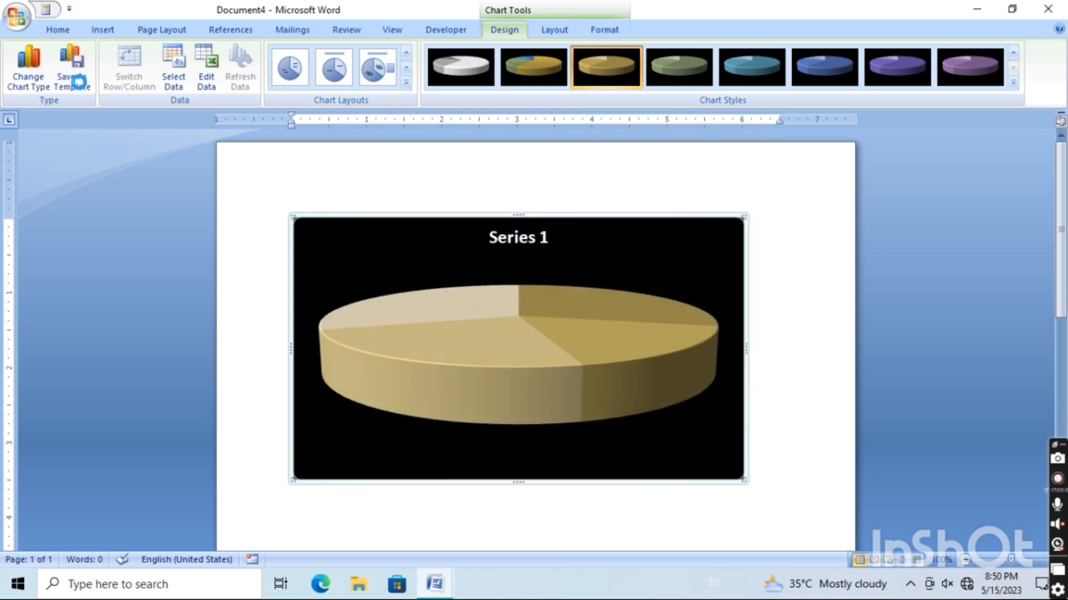
{"action": "left_click", "coordinate": [72, 78]}
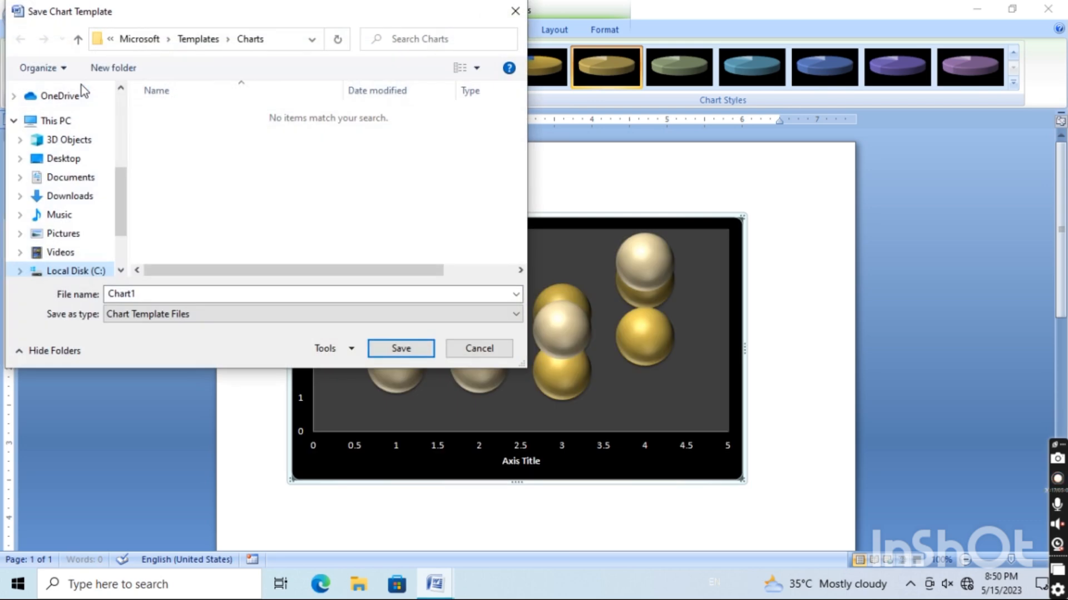
{"action": "left_click", "coordinate": [515, 10]}
Step: Change the chart to the wireframe contour surface type and apply the green white-background style from the third row
{"action": "left_click", "coordinate": [42, 78]}
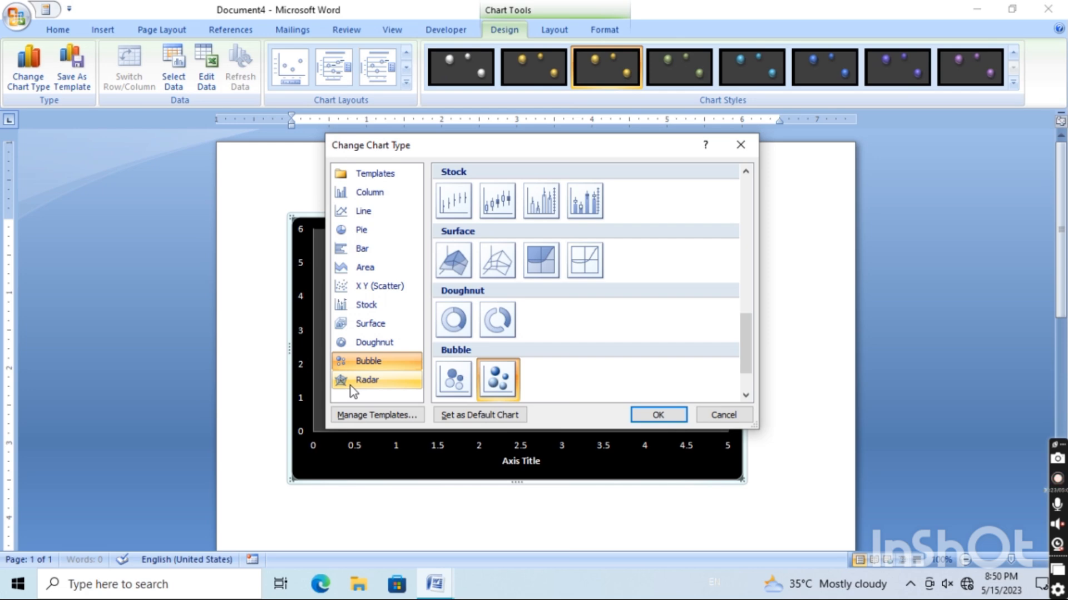
{"action": "left_click", "coordinate": [353, 384]}
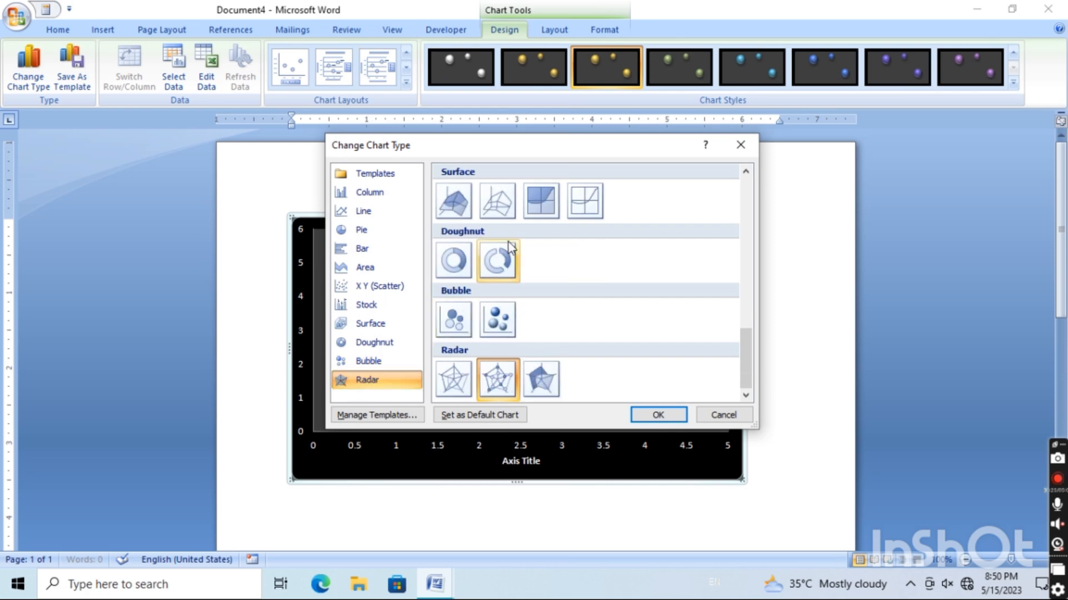
{"action": "left_click", "coordinate": [590, 203]}
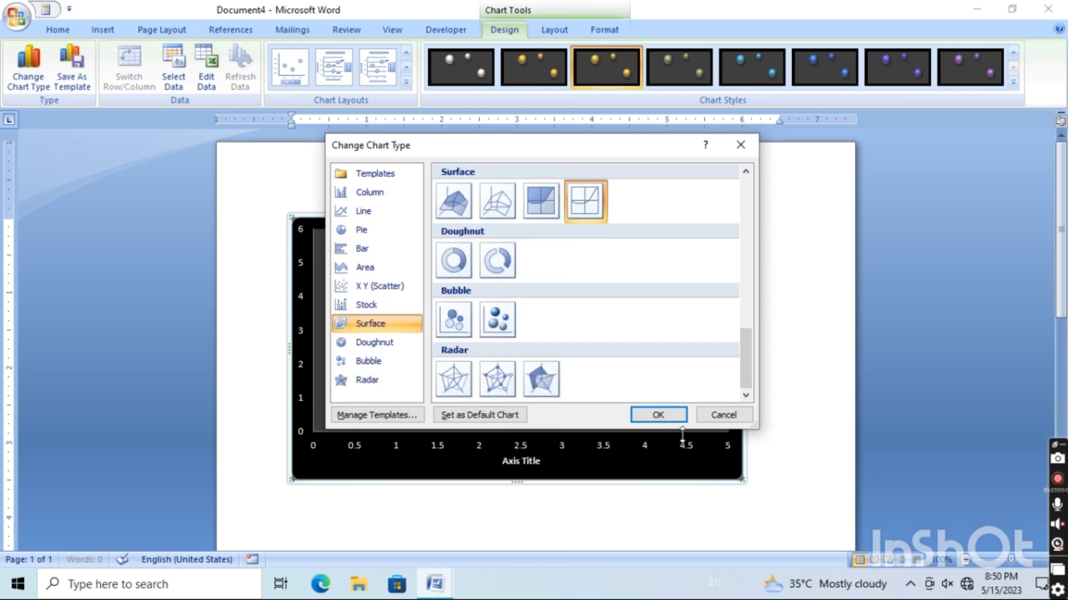
{"action": "left_click", "coordinate": [660, 411]}
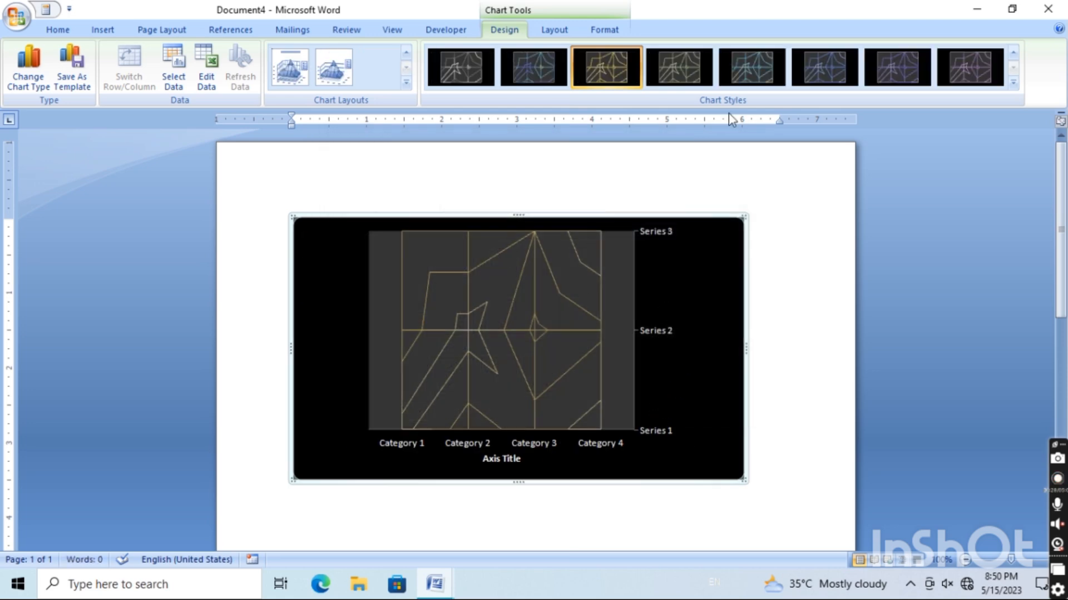
{"action": "left_click", "coordinate": [1013, 84]}
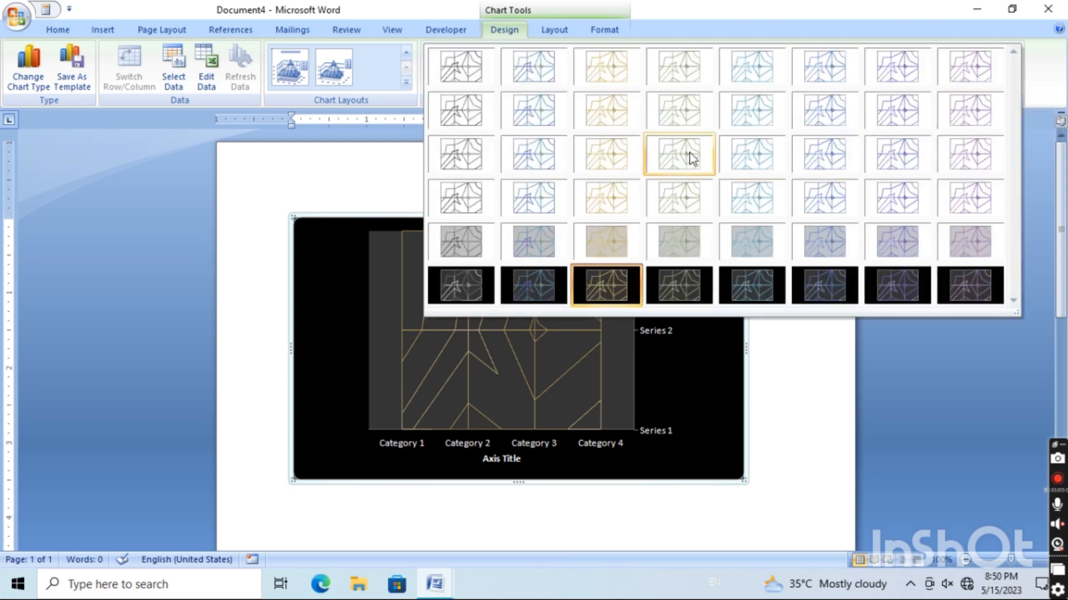
{"action": "left_click", "coordinate": [690, 155]}
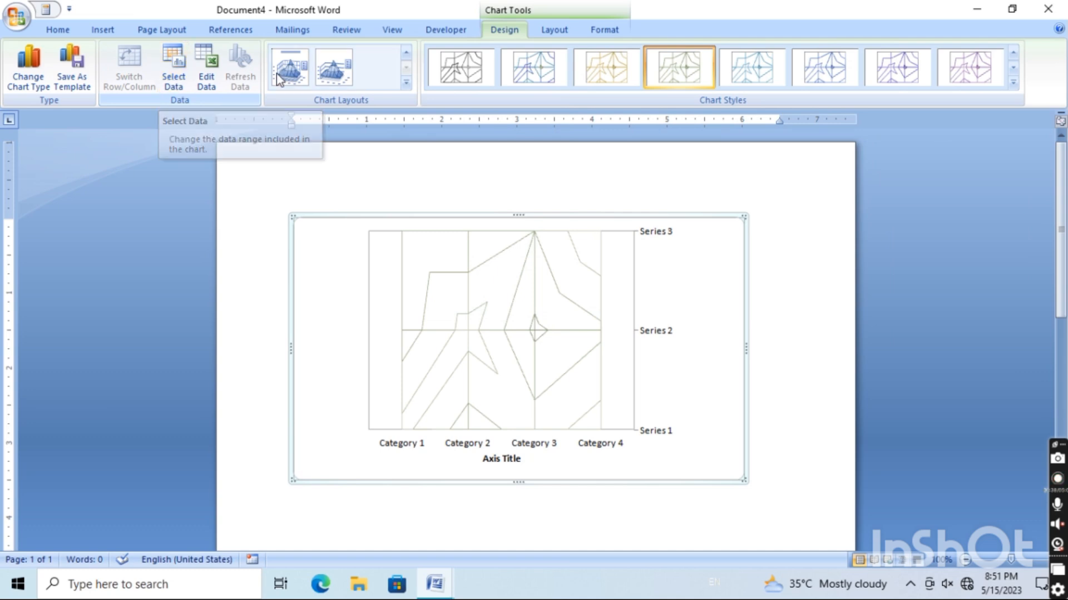
Step: Change the surface chart's type to the plain radar chart without markers
{"action": "left_click", "coordinate": [48, 79]}
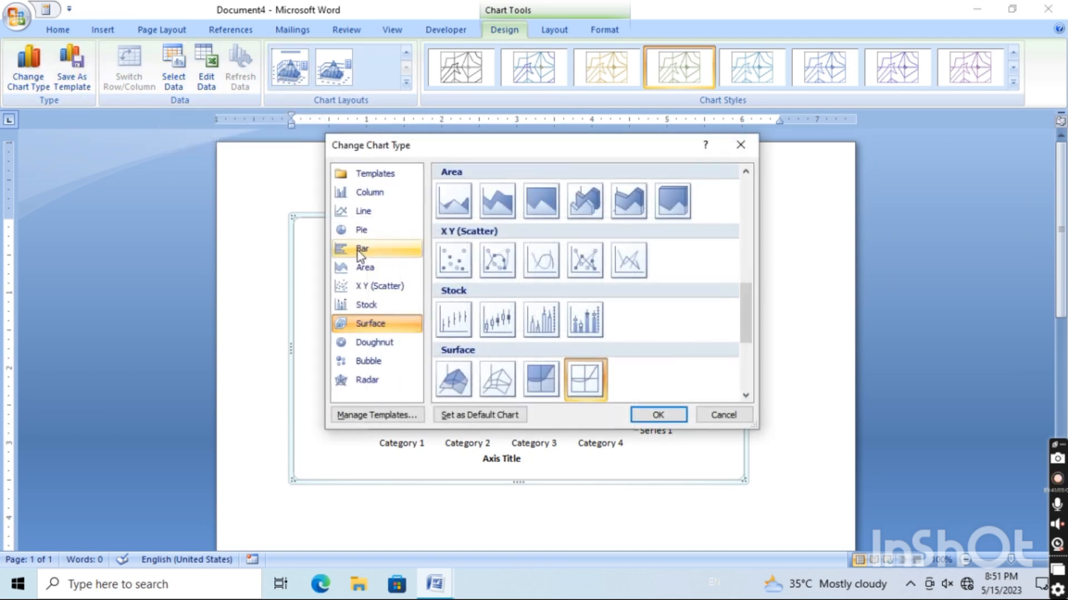
{"action": "left_click", "coordinate": [390, 287]}
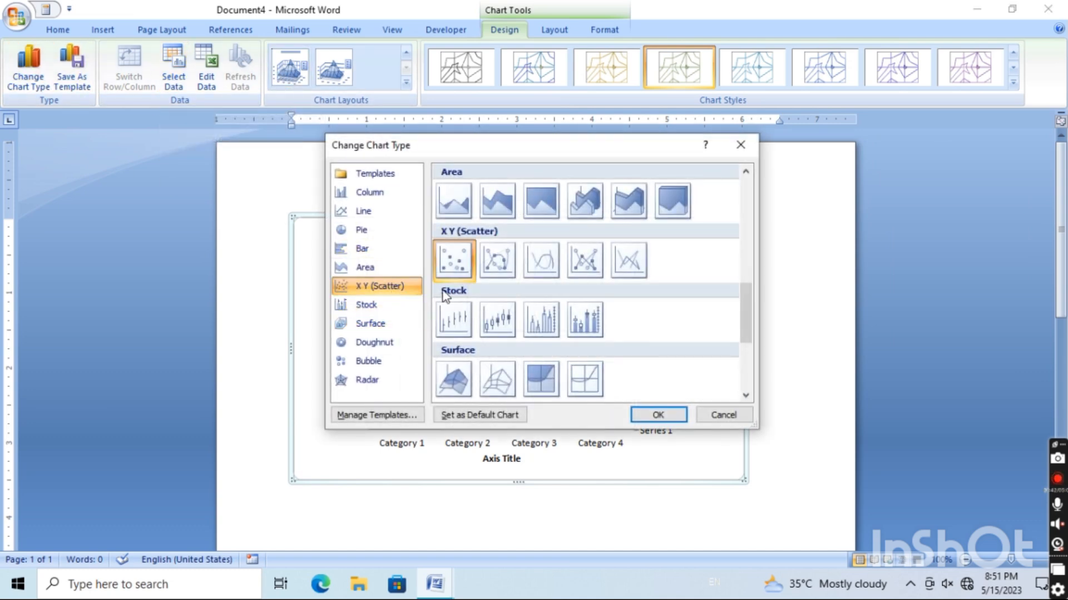
{"action": "scroll", "coordinate": [543, 345], "scroll_direction": "down", "scroll_amount": 3}
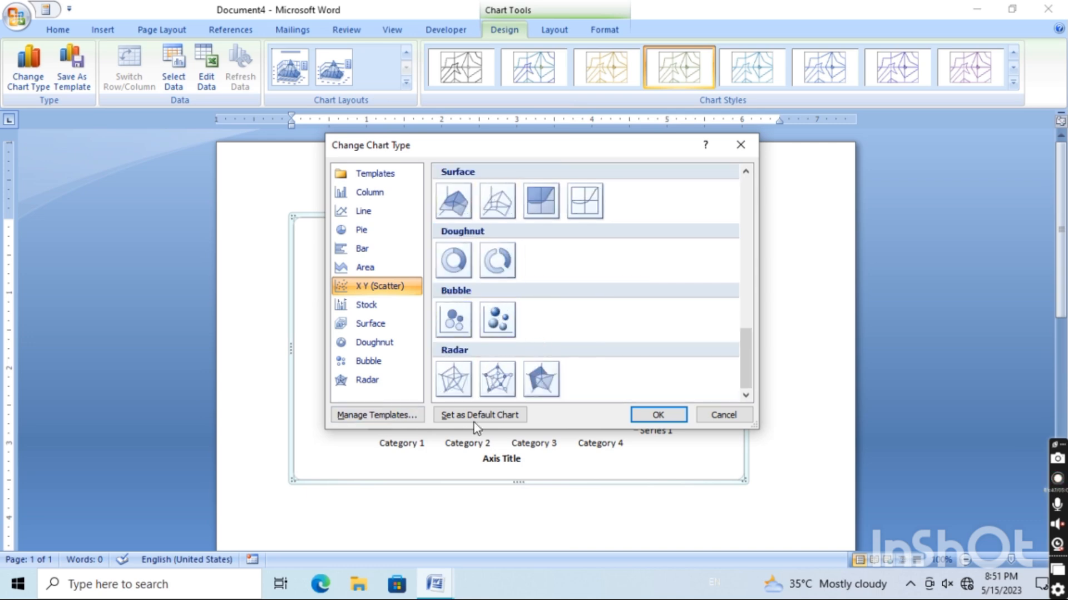
{"action": "left_click", "coordinate": [455, 379]}
{"action": "left_click", "coordinate": [656, 416]}
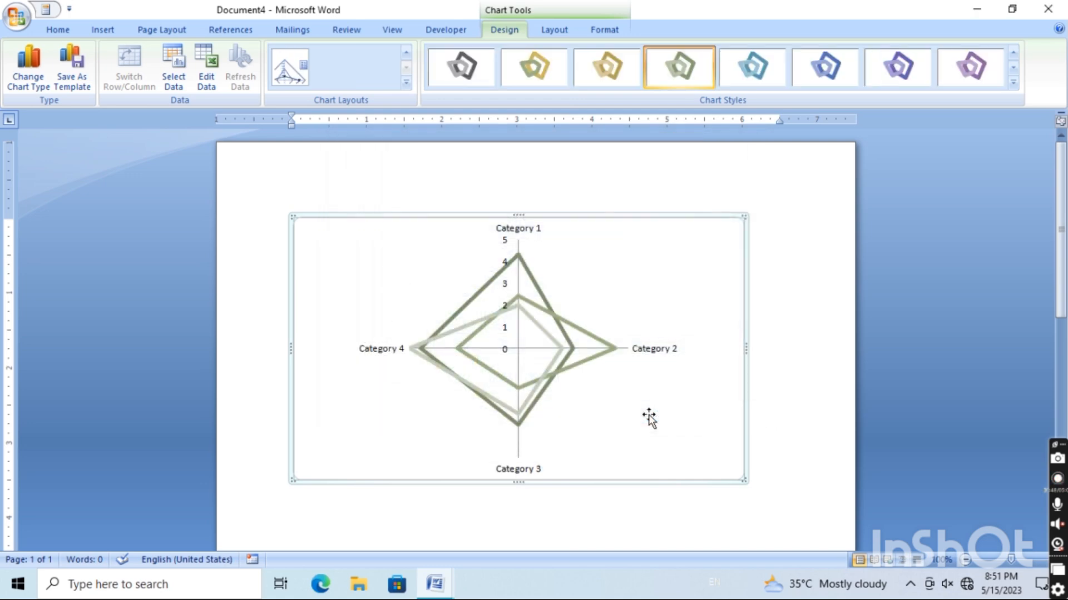
{"action": "left_click", "coordinate": [121, 33]}
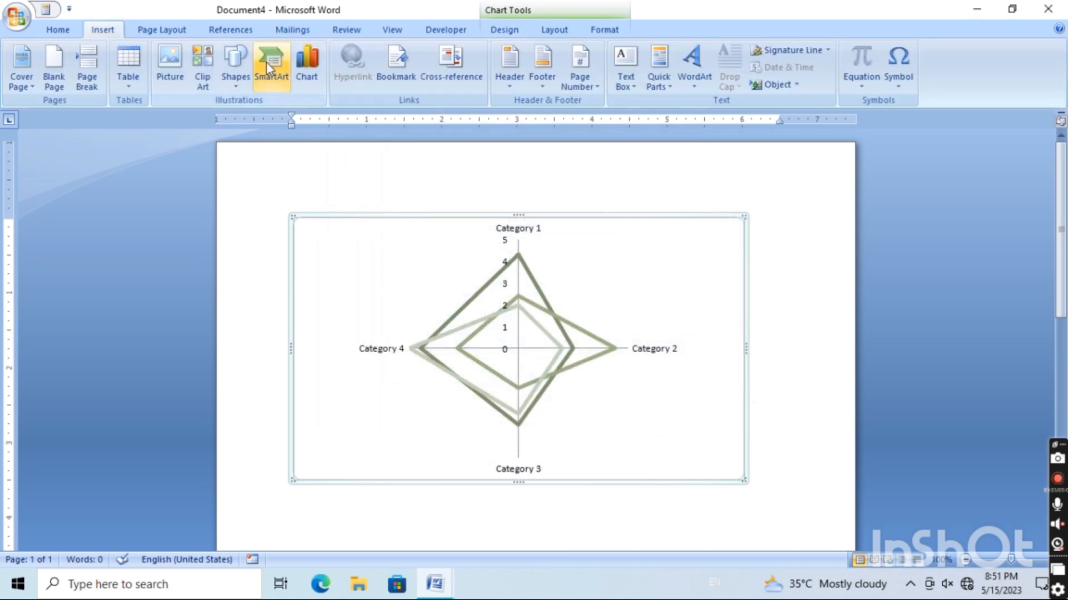